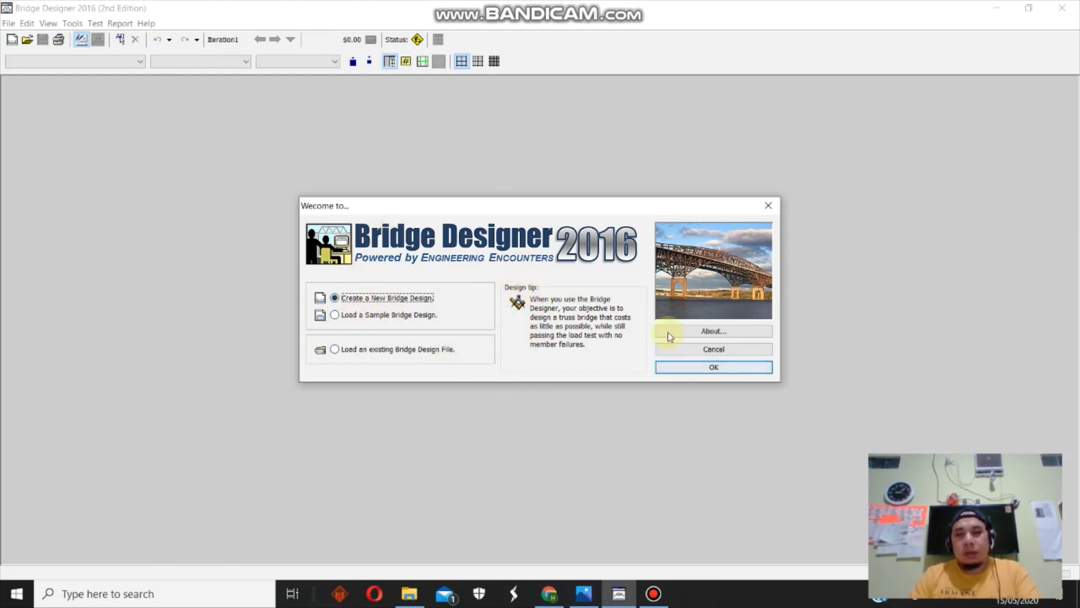
# - Create a new bridge design and proceed to the deck elevation and support settings without entering a local contest
pyautogui.click(377, 317)
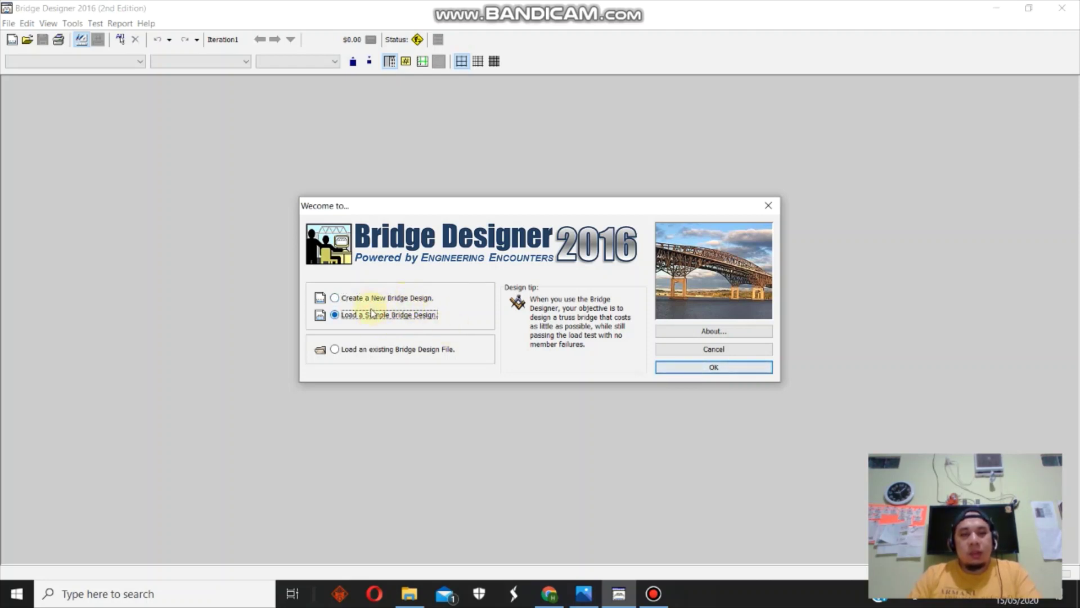
pyautogui.click(394, 299)
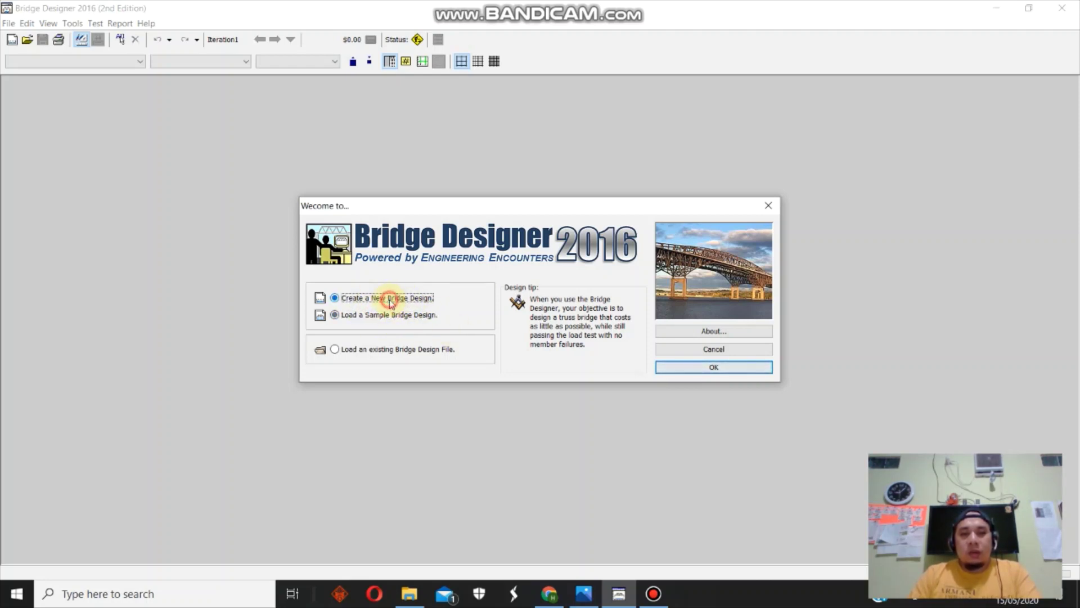
pyautogui.click(403, 316)
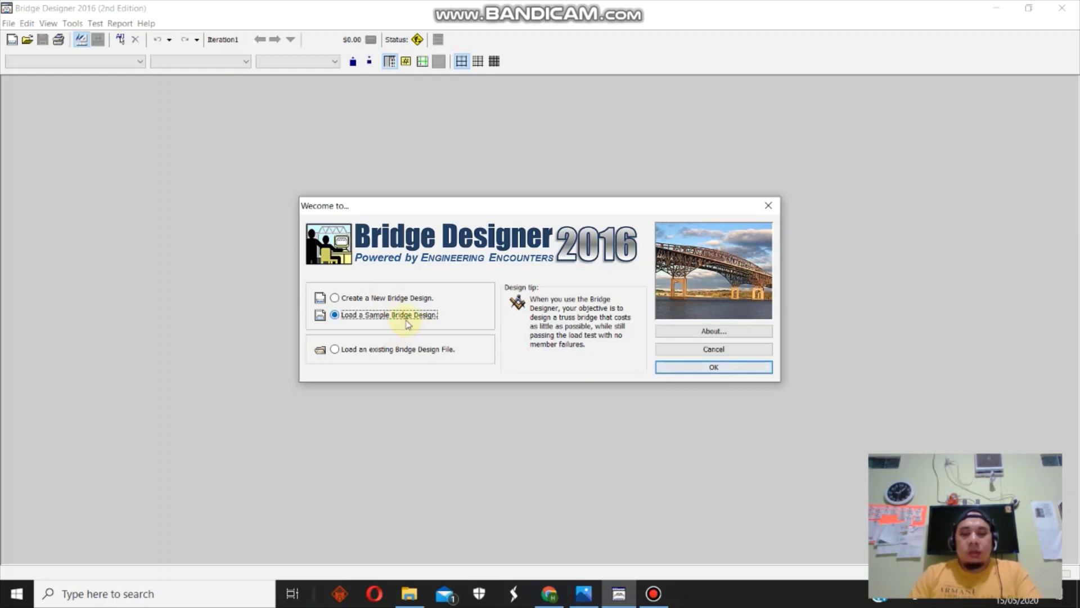
pyautogui.click(378, 298)
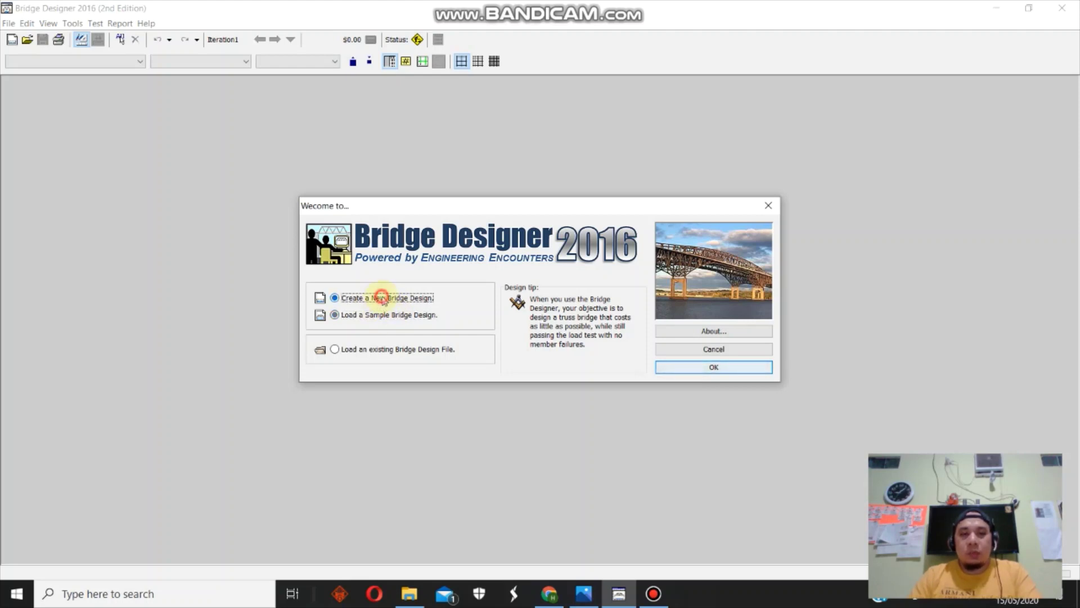
pyautogui.click(704, 367)
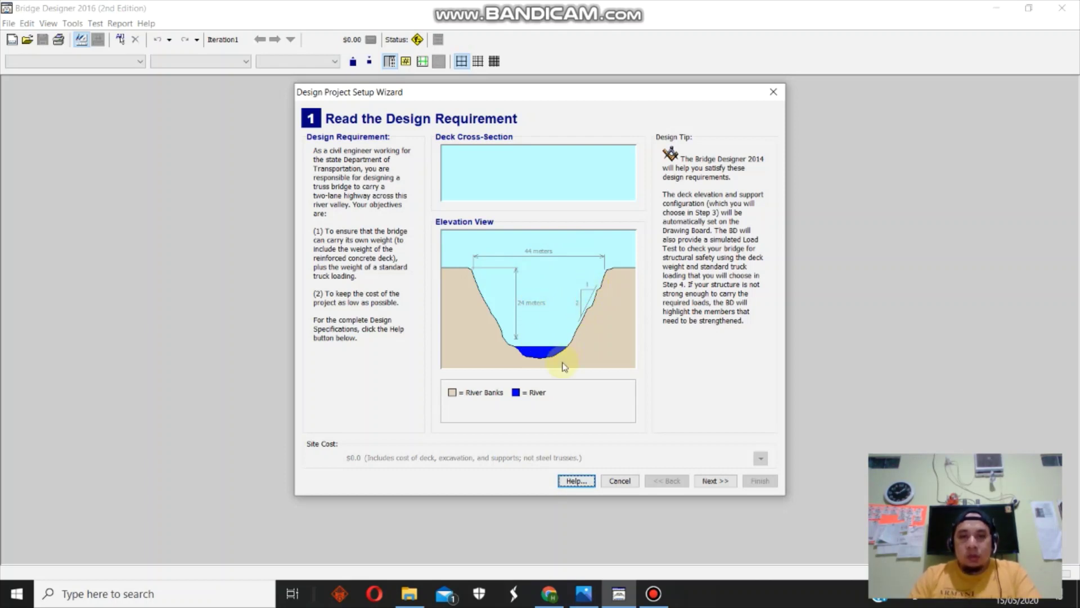
pyautogui.click(708, 477)
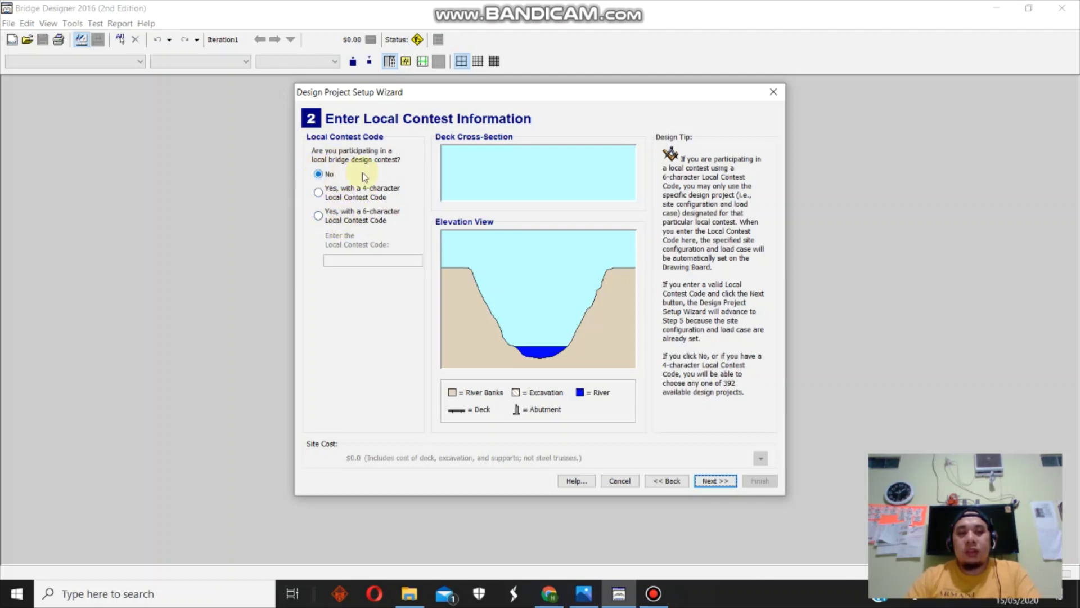
pyautogui.click(719, 479)
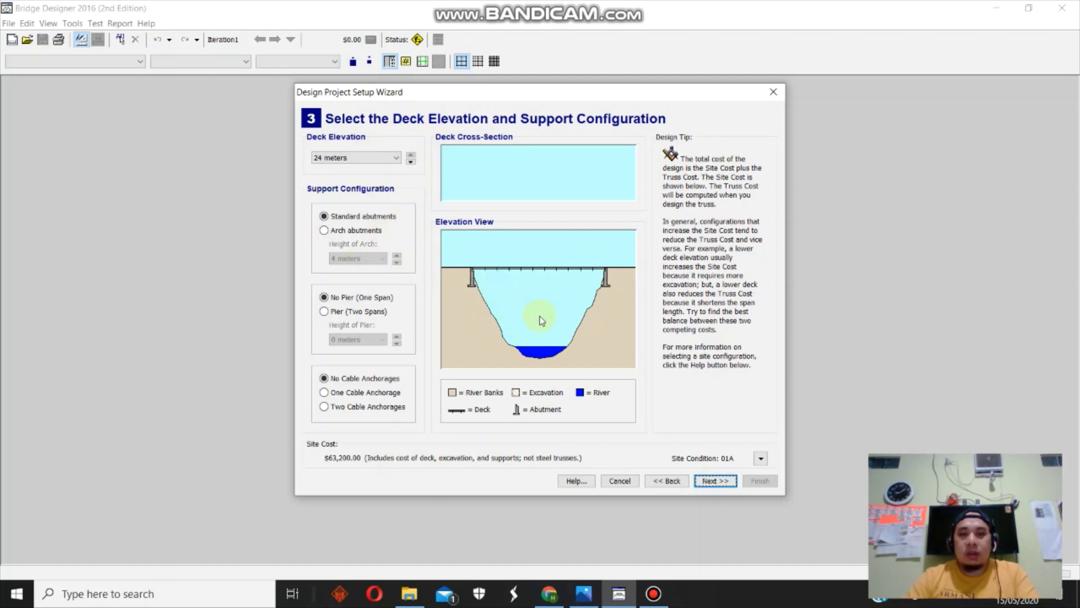
# - Try deck elevations of 0, 4, 8, 12, 16, 20 and 24 meters in turn to compare their site layouts
pyautogui.click(344, 159)
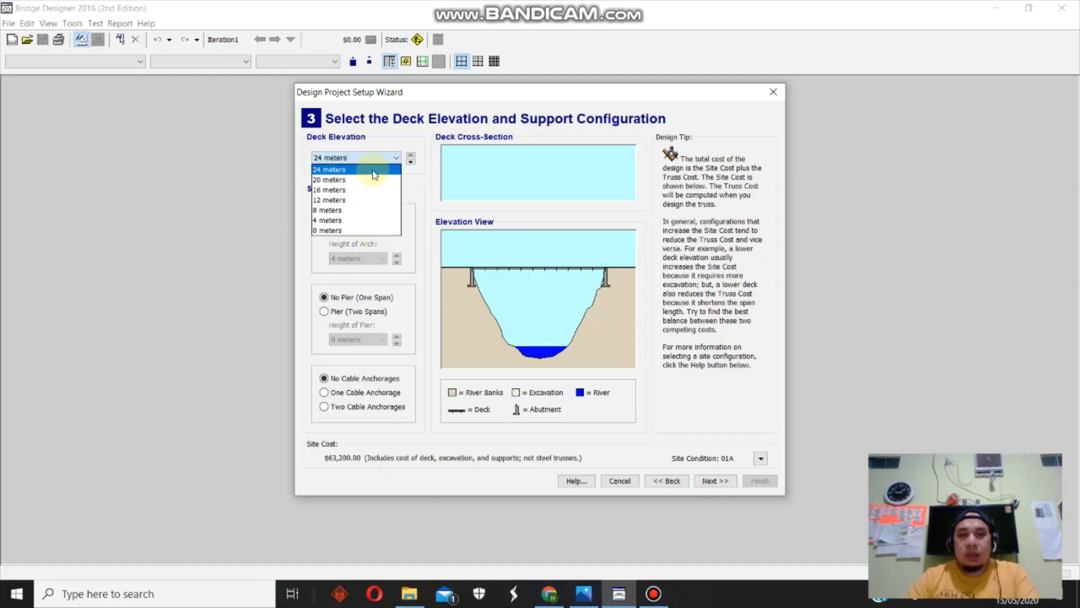
pyautogui.click(366, 230)
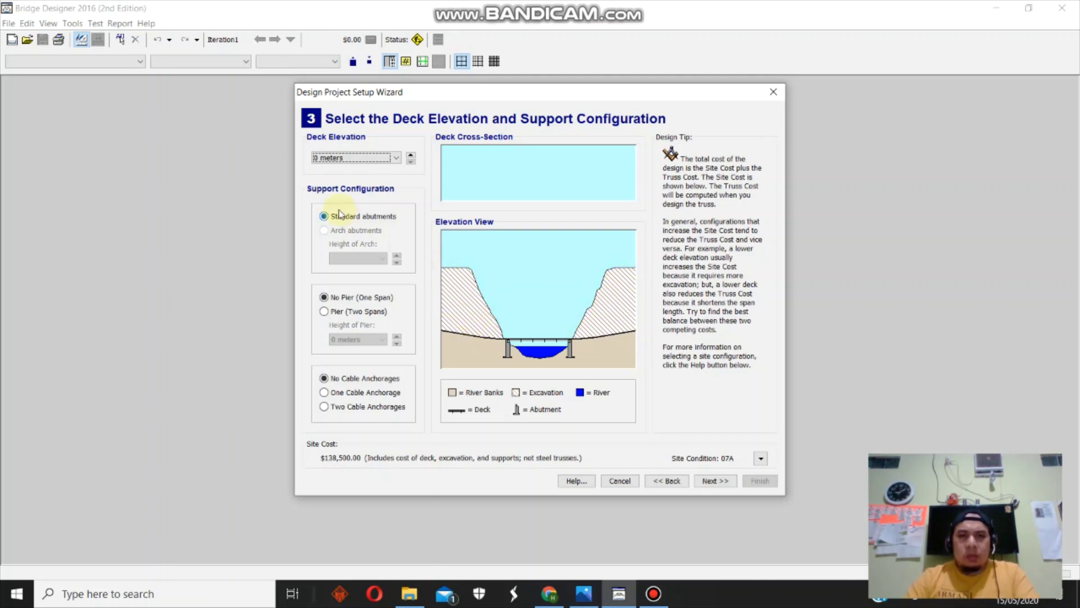
pyautogui.click(374, 158)
pyautogui.click(366, 221)
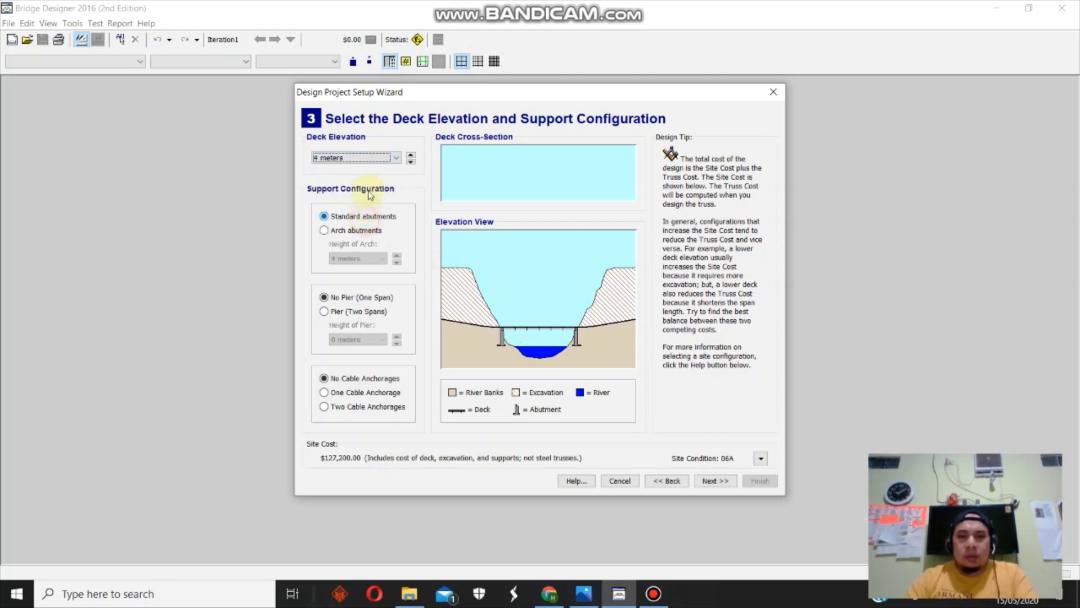
pyautogui.click(373, 158)
pyautogui.click(363, 210)
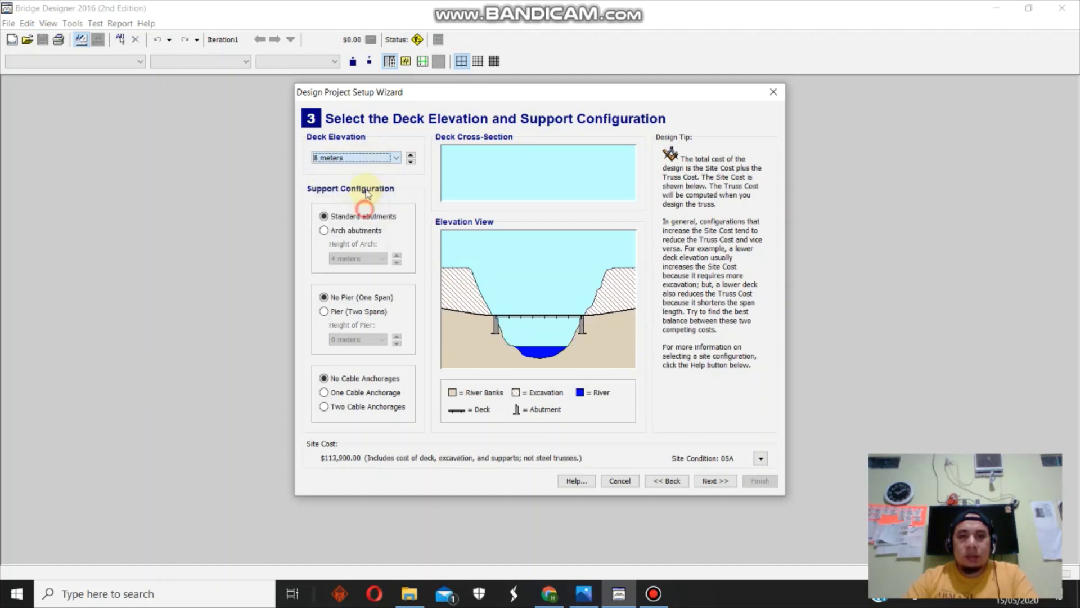
pyautogui.click(371, 159)
pyautogui.click(368, 202)
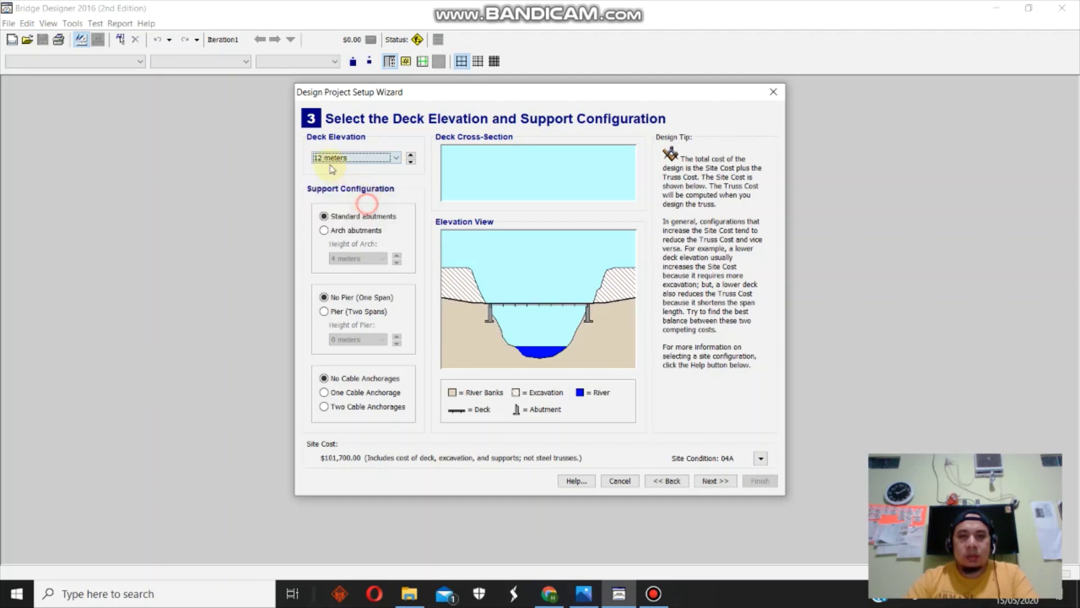
pyautogui.click(372, 158)
pyautogui.click(356, 191)
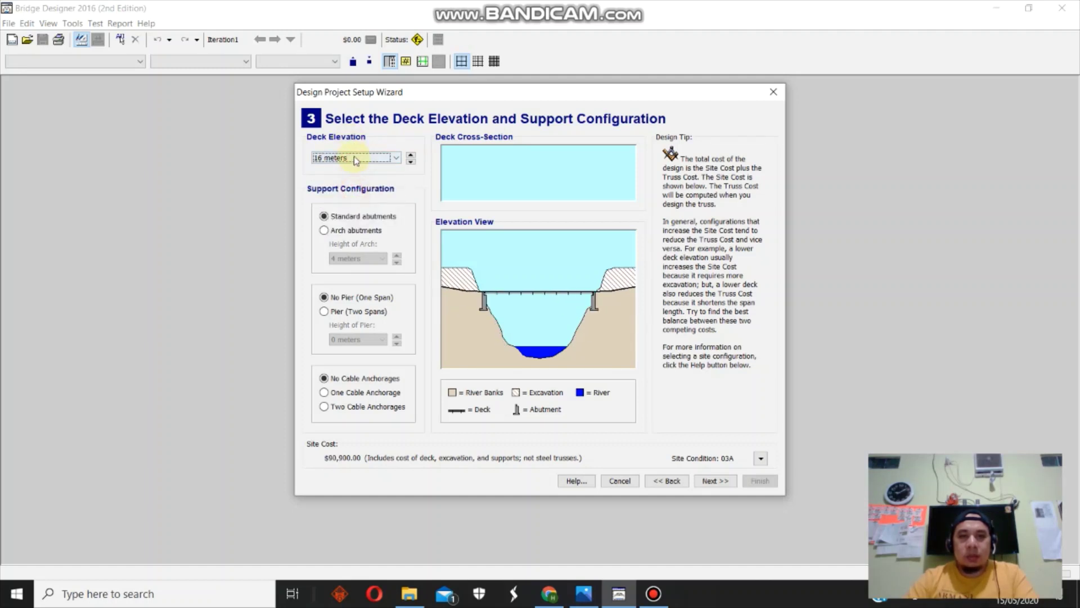
pyautogui.click(354, 157)
pyautogui.click(355, 180)
pyautogui.click(357, 158)
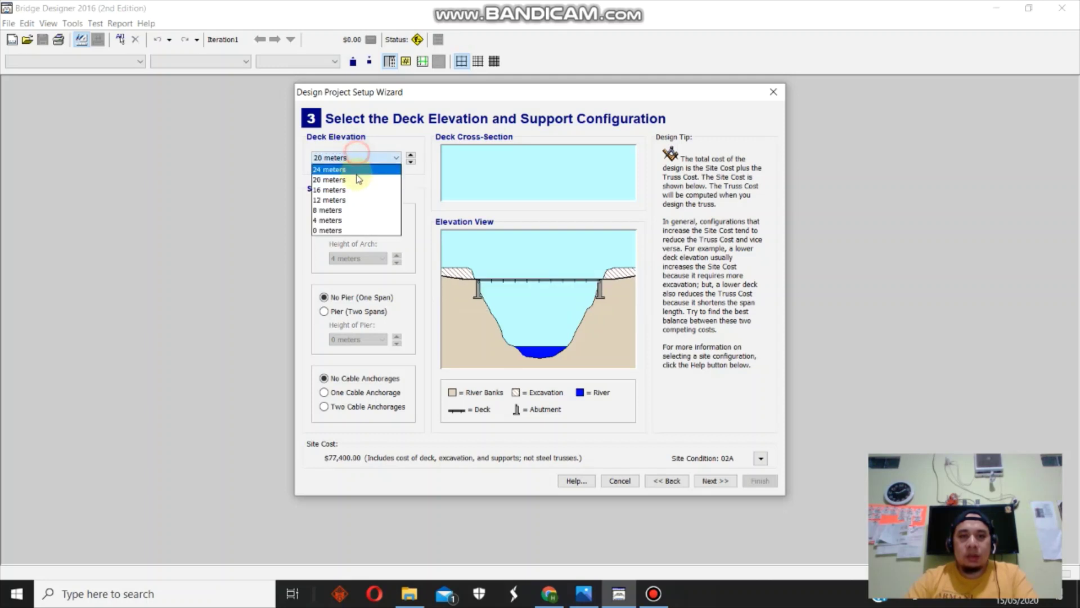
pyautogui.click(354, 168)
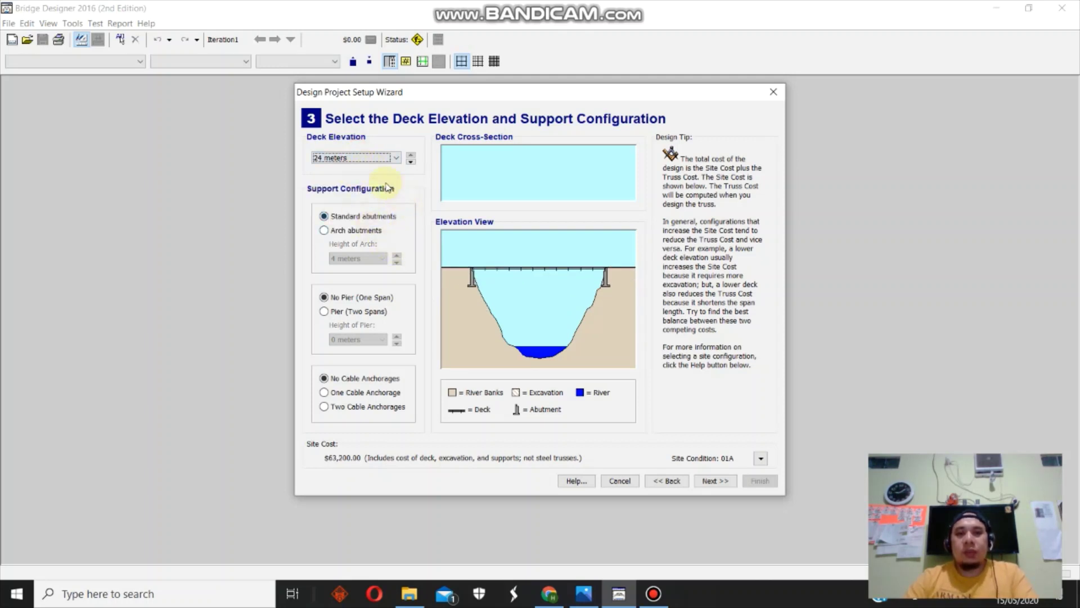
# - Set the deck elevation to 16 meters
pyautogui.click(371, 158)
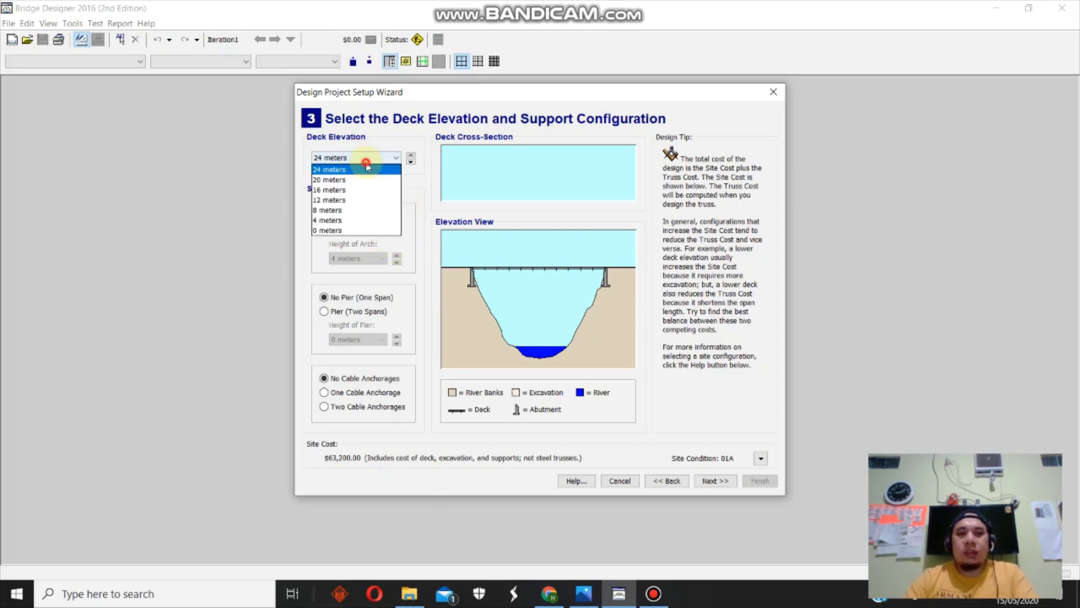
pyautogui.click(371, 194)
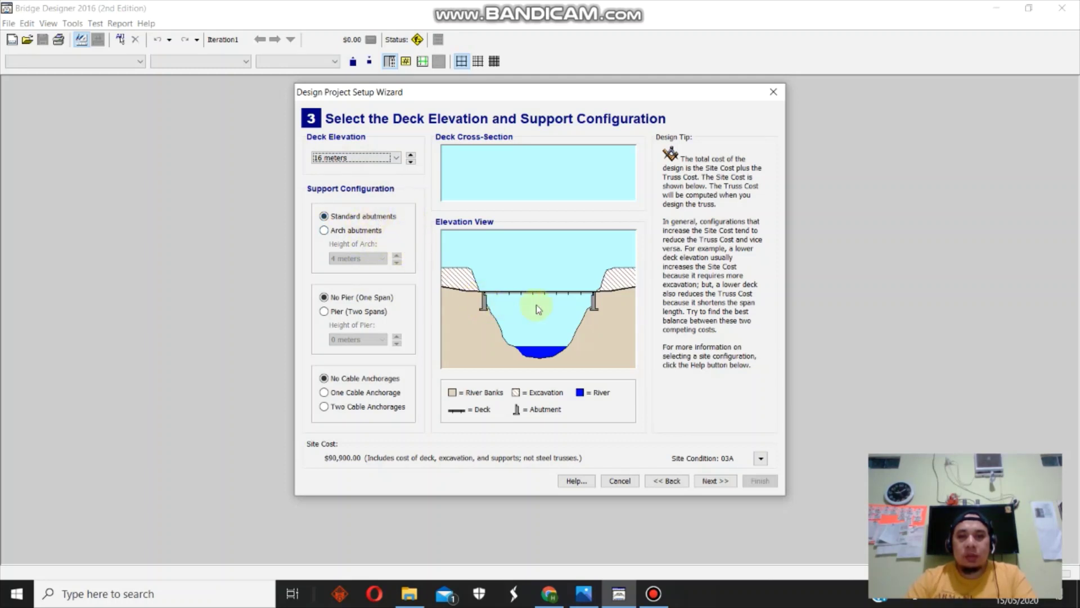
# - Try arch abutments with arch heights of 8, 12 and 16 meters, and return to standard abutments
pyautogui.click(348, 231)
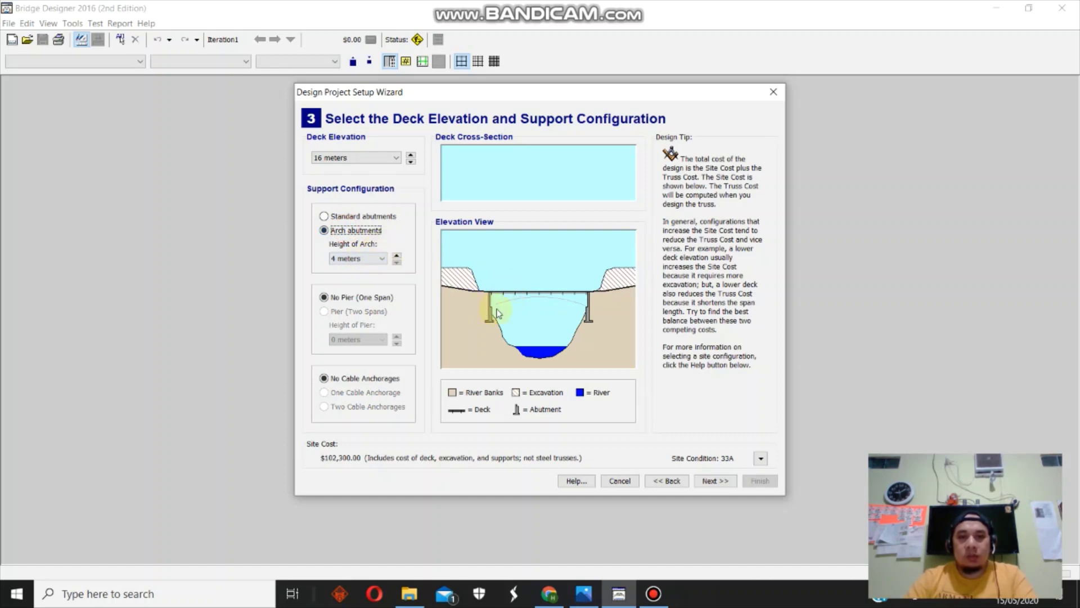
pyautogui.click(359, 260)
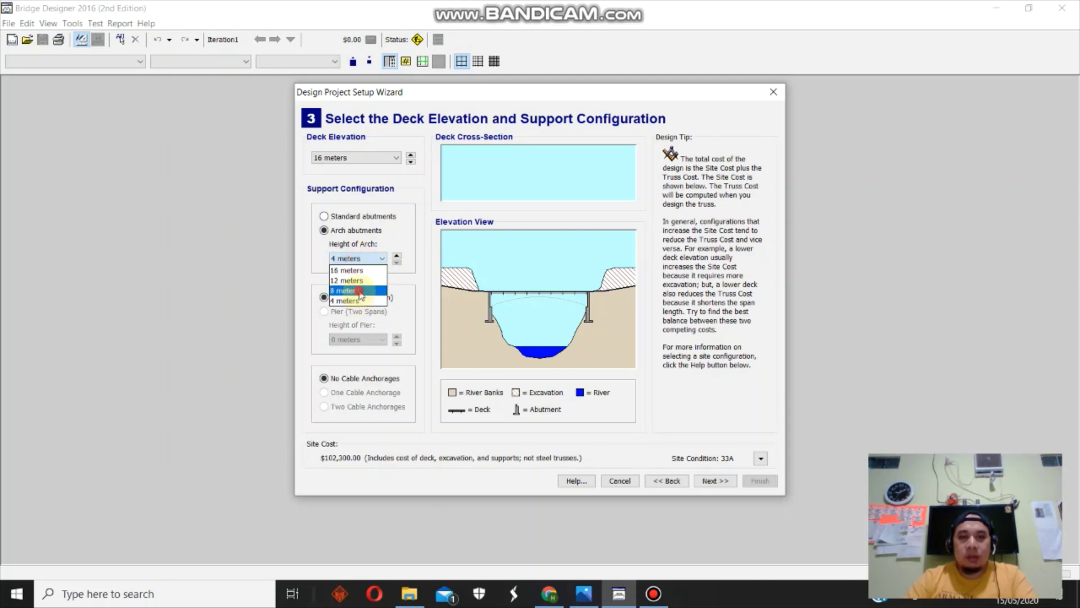
pyautogui.click(359, 291)
pyautogui.click(363, 262)
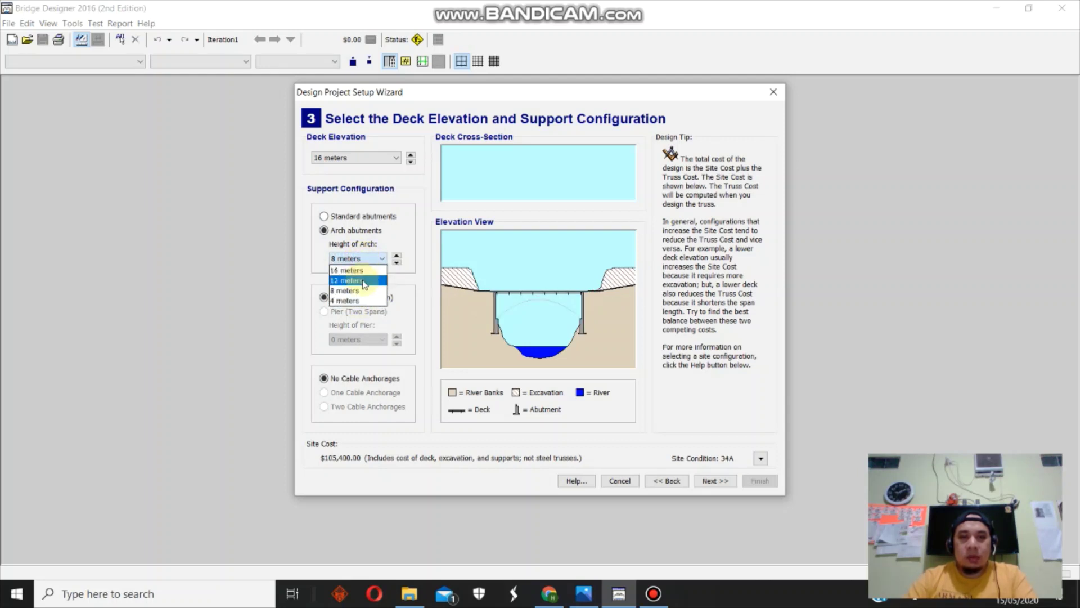
pyautogui.click(362, 281)
pyautogui.click(364, 260)
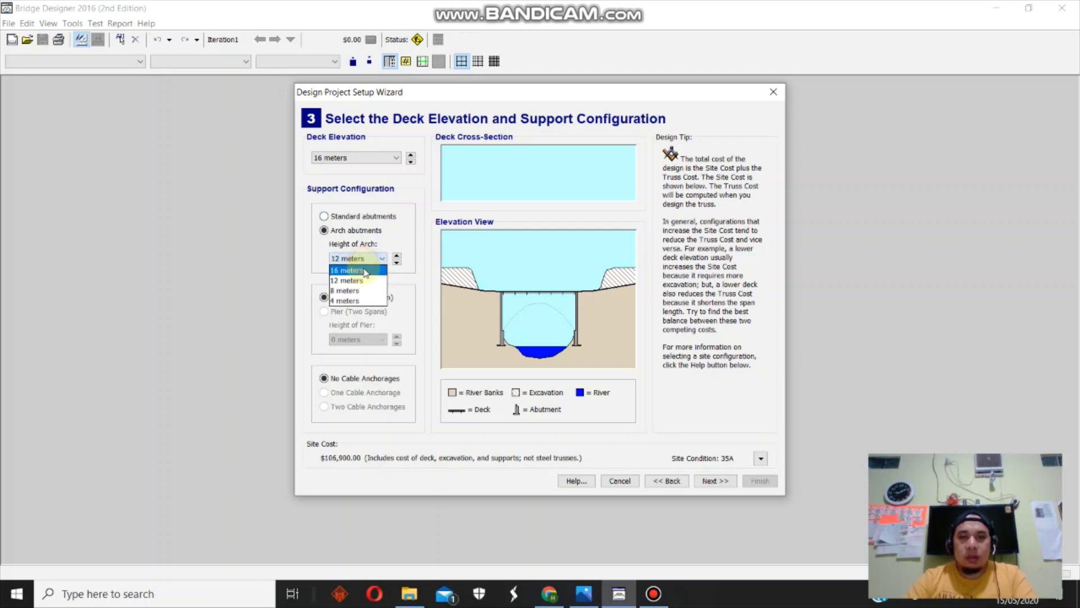
pyautogui.click(363, 271)
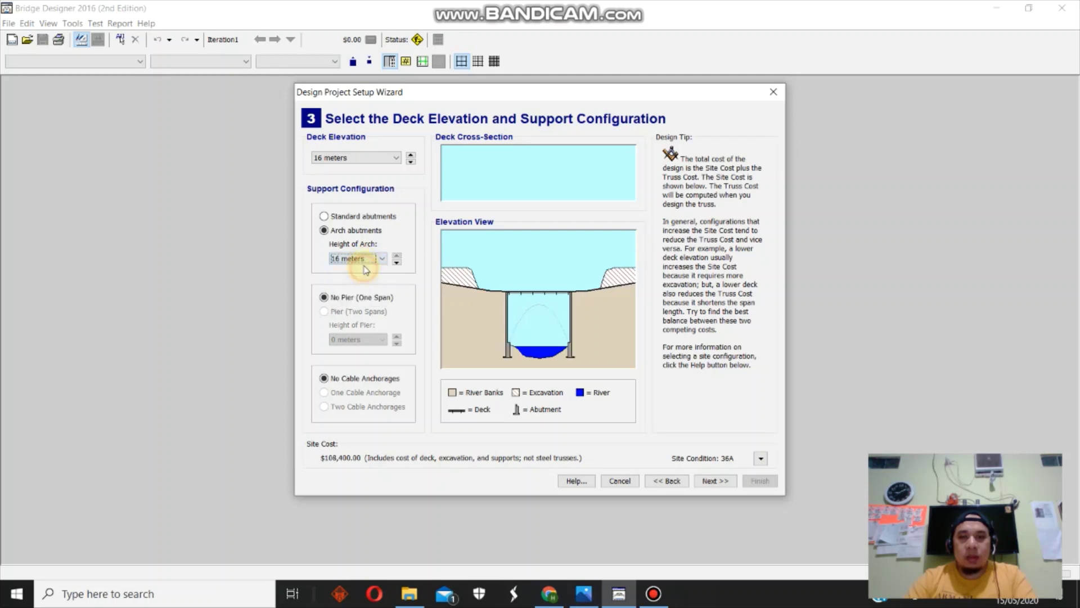
pyautogui.click(363, 215)
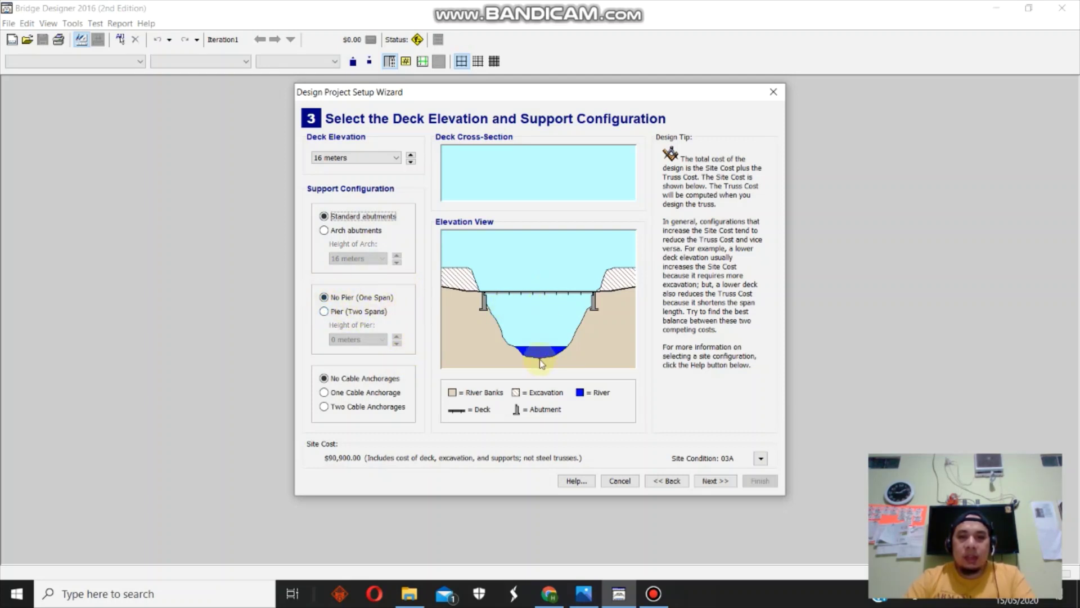
# - Try a two-span pier with heights of 4, 8, 12 and 16 meters, and return to no pier
pyautogui.click(350, 312)
pyautogui.click(361, 340)
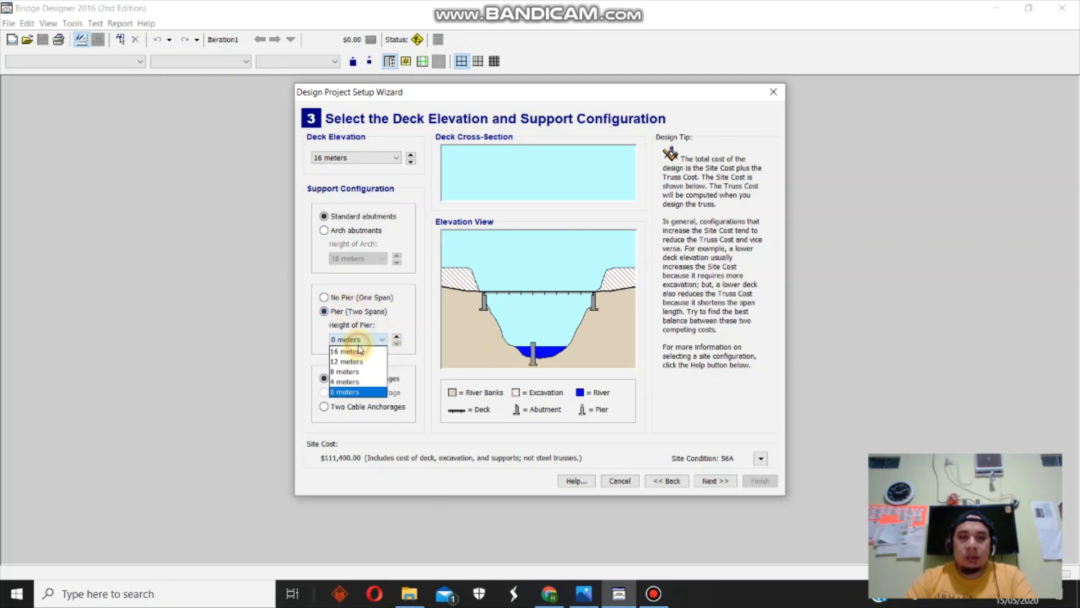
pyautogui.click(366, 382)
pyautogui.click(363, 340)
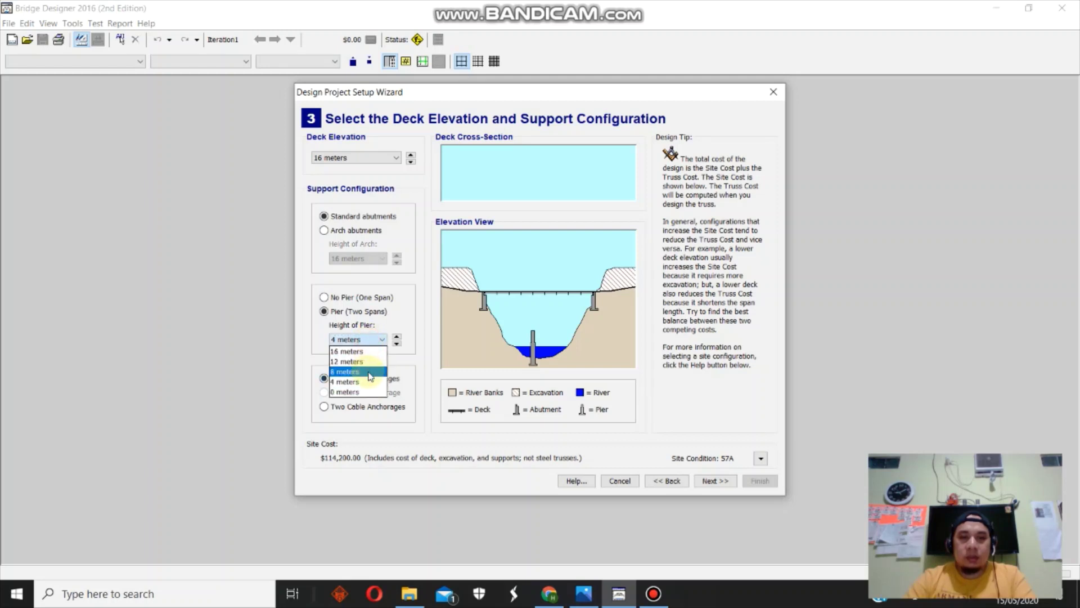
pyautogui.click(369, 369)
pyautogui.click(365, 340)
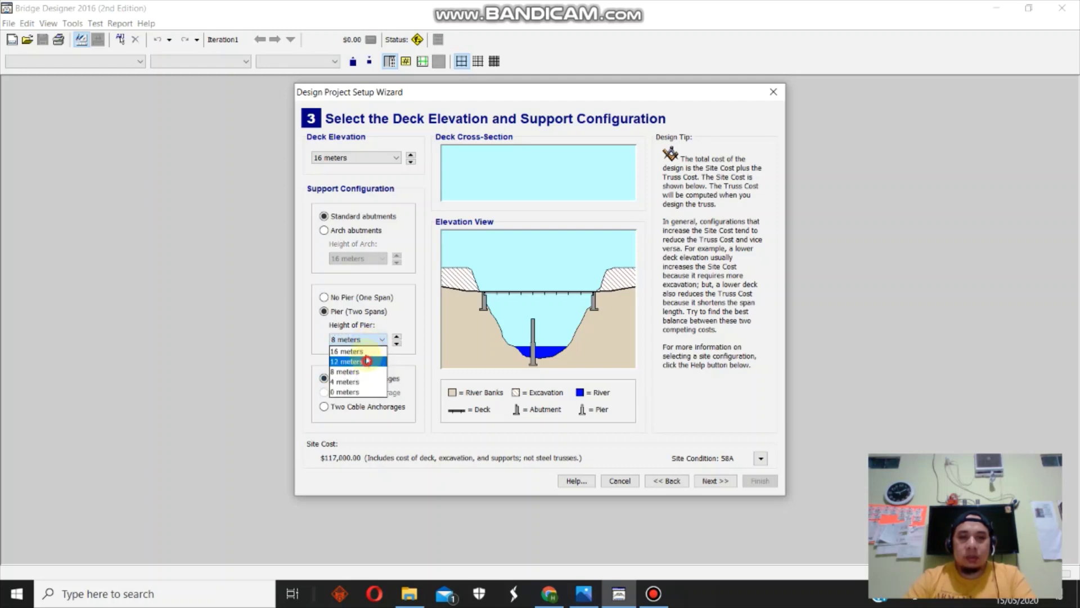
pyautogui.click(360, 361)
pyautogui.click(365, 340)
pyautogui.click(366, 352)
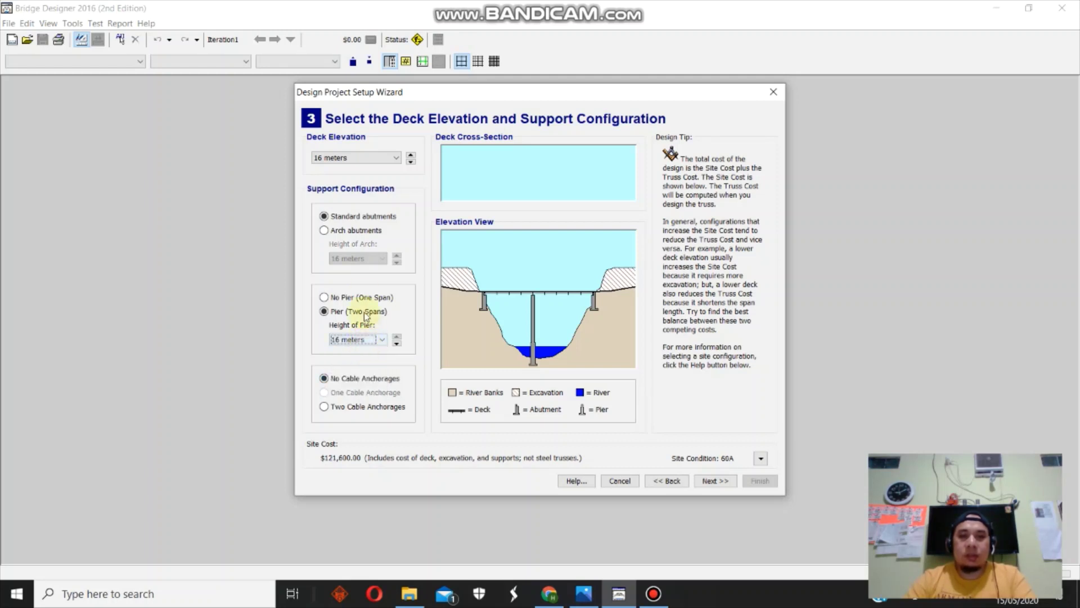
pyautogui.click(352, 299)
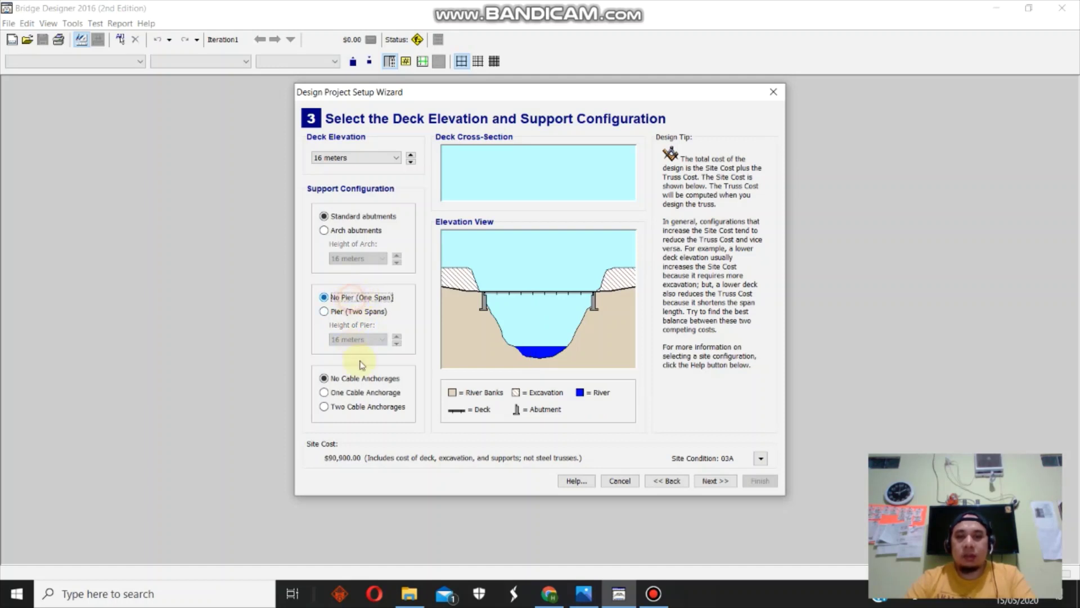
# - Try one and two cable anchorages, and return to no cable anchorages
pyautogui.click(366, 393)
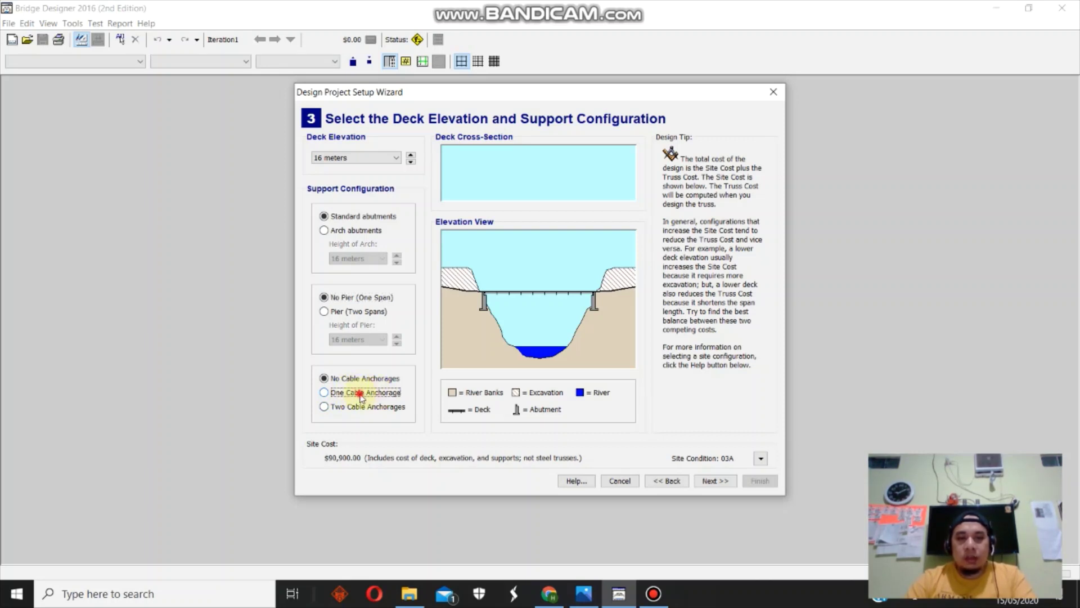
pyautogui.click(339, 412)
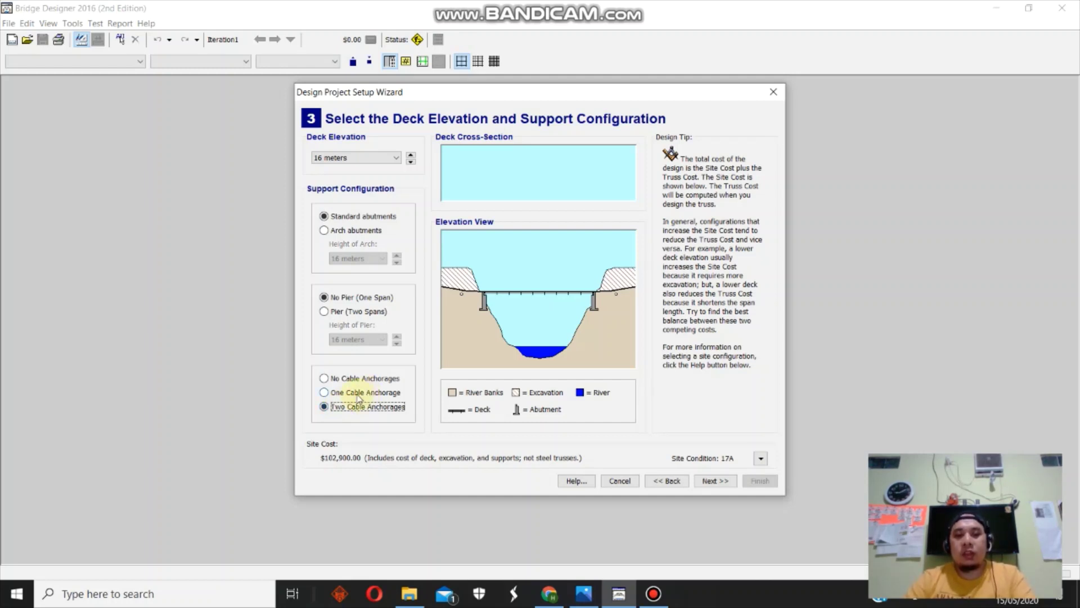
pyautogui.click(357, 394)
pyautogui.click(357, 406)
pyautogui.click(356, 394)
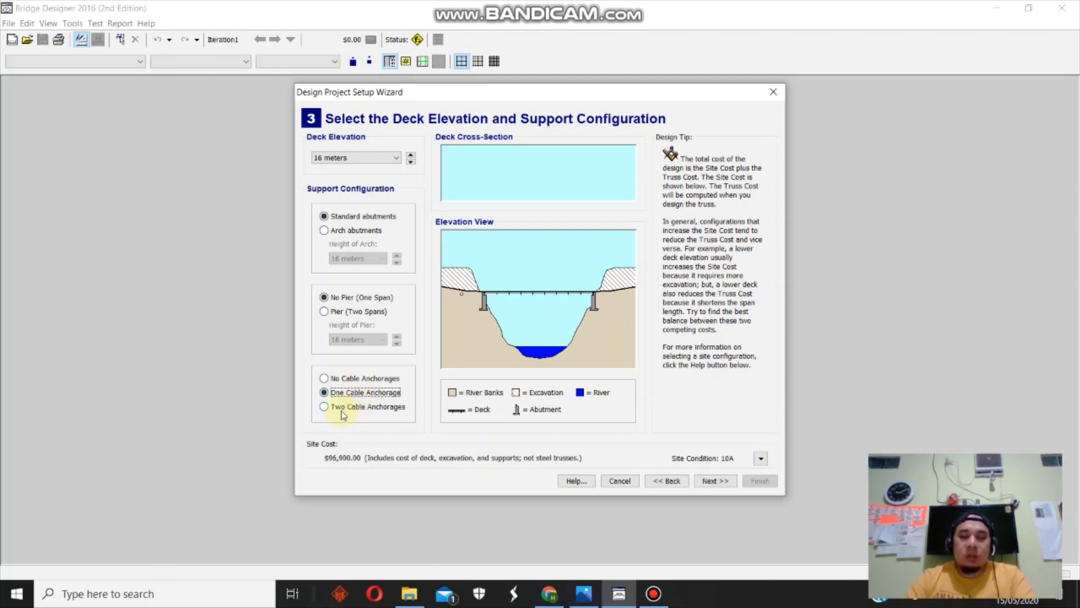
pyautogui.click(342, 410)
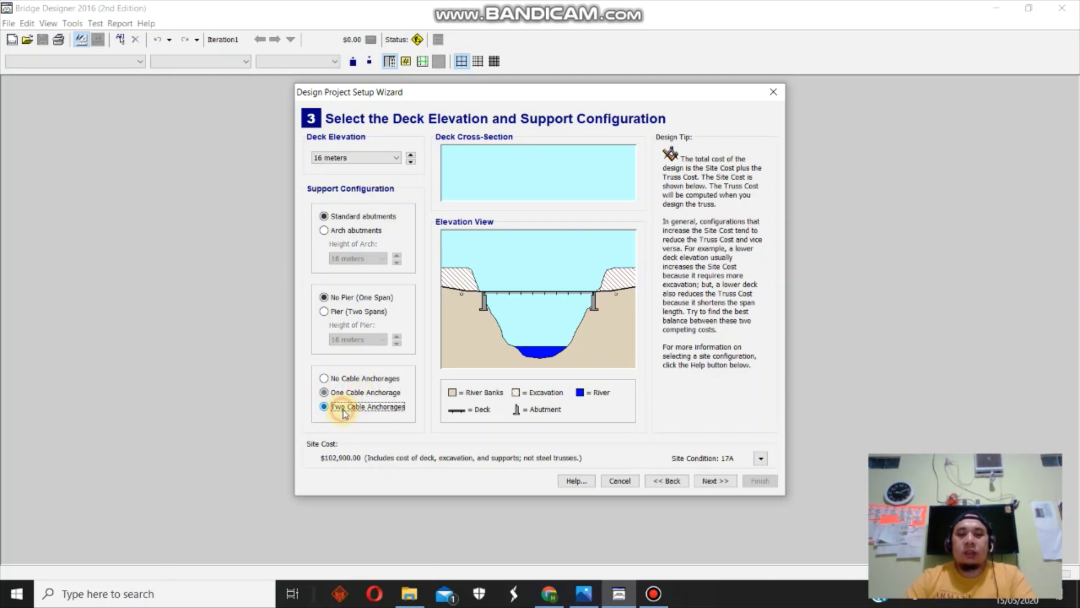
pyautogui.click(345, 380)
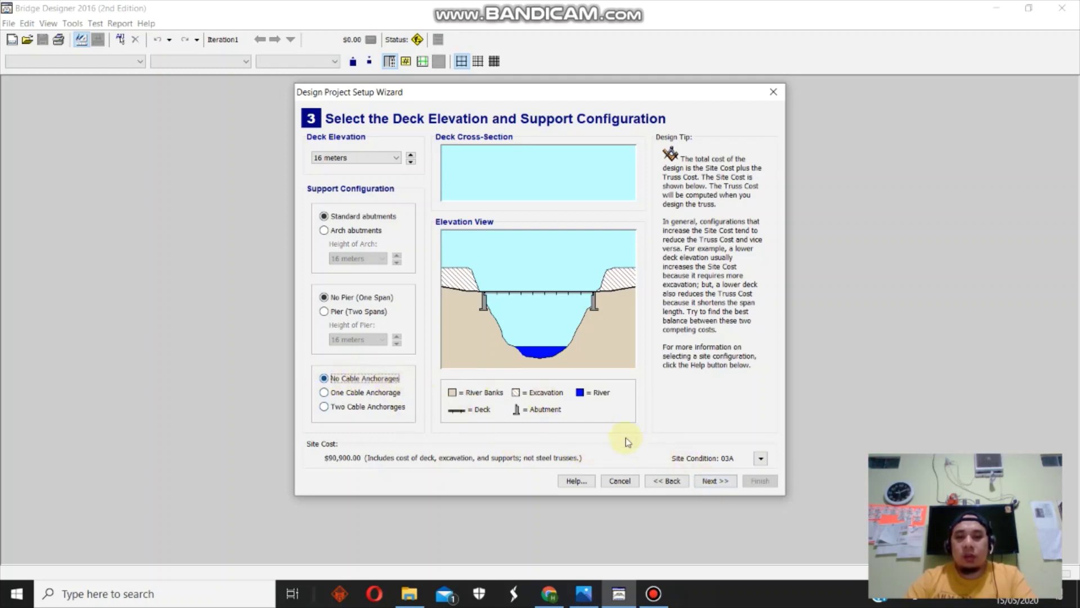
# - Accept the support configuration, medium-strength concrete deck and standard 225 kN truck loading, and proceed to the truss template selection
pyautogui.click(710, 480)
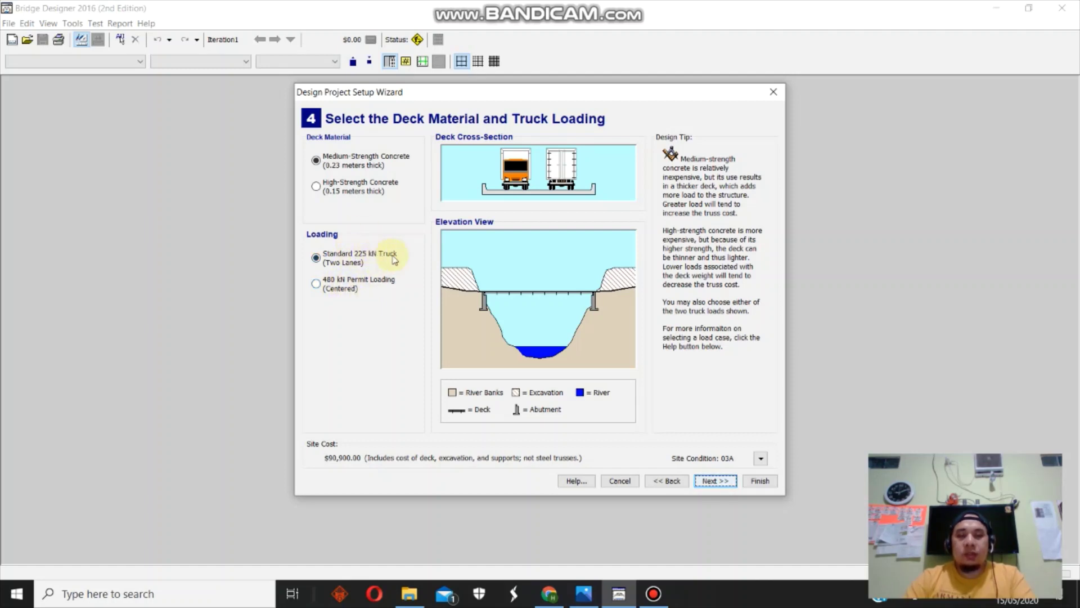
pyautogui.click(720, 482)
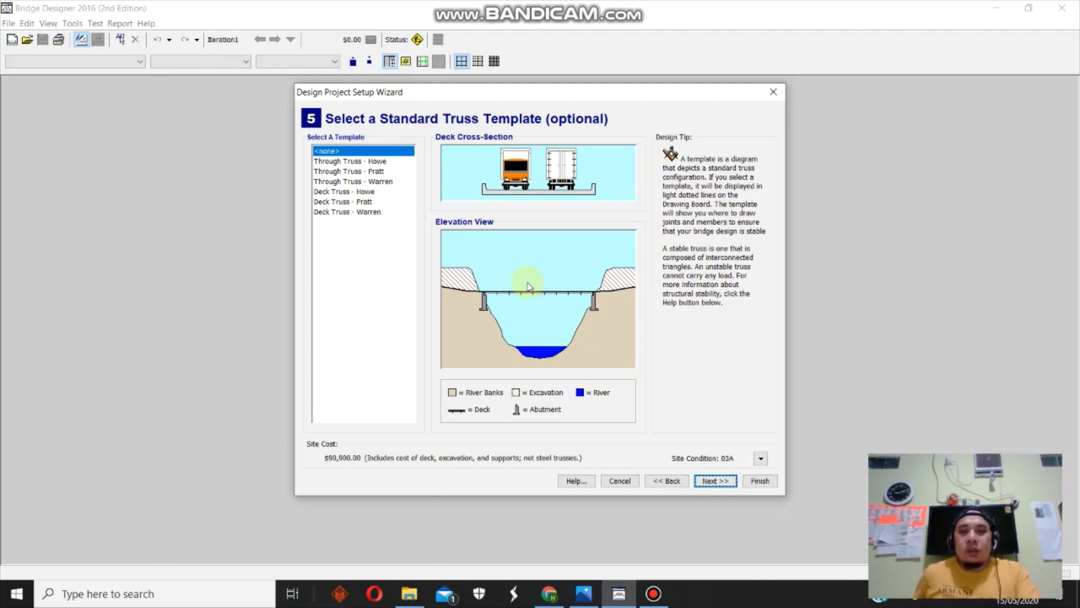
# - Try the Howe, Pratt and Warren through truss templates and compare their previews in the elevation view
pyautogui.click(381, 162)
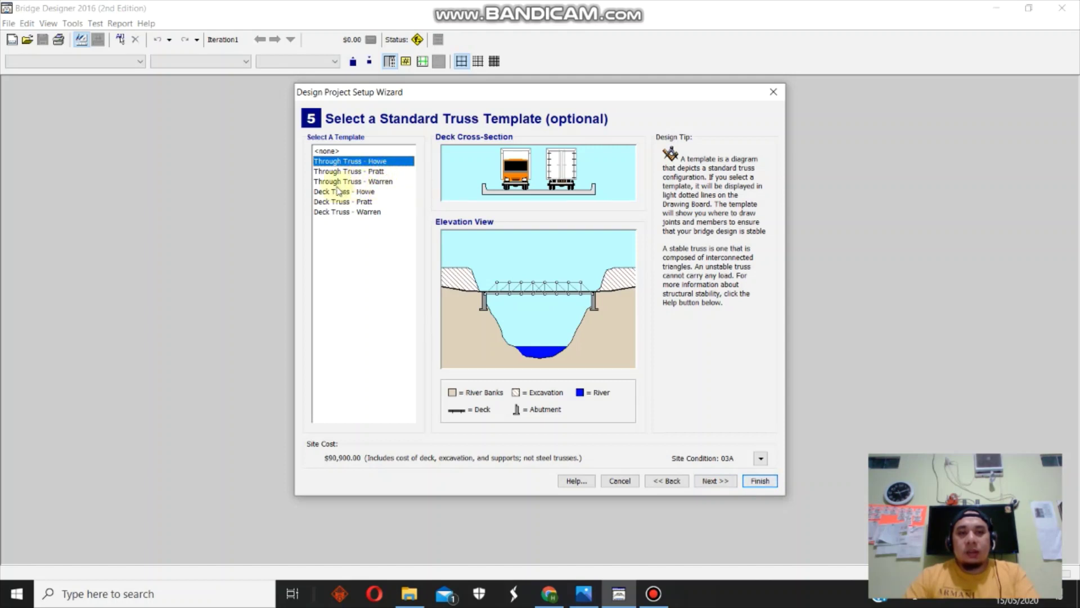
pyautogui.click(390, 183)
pyautogui.click(390, 173)
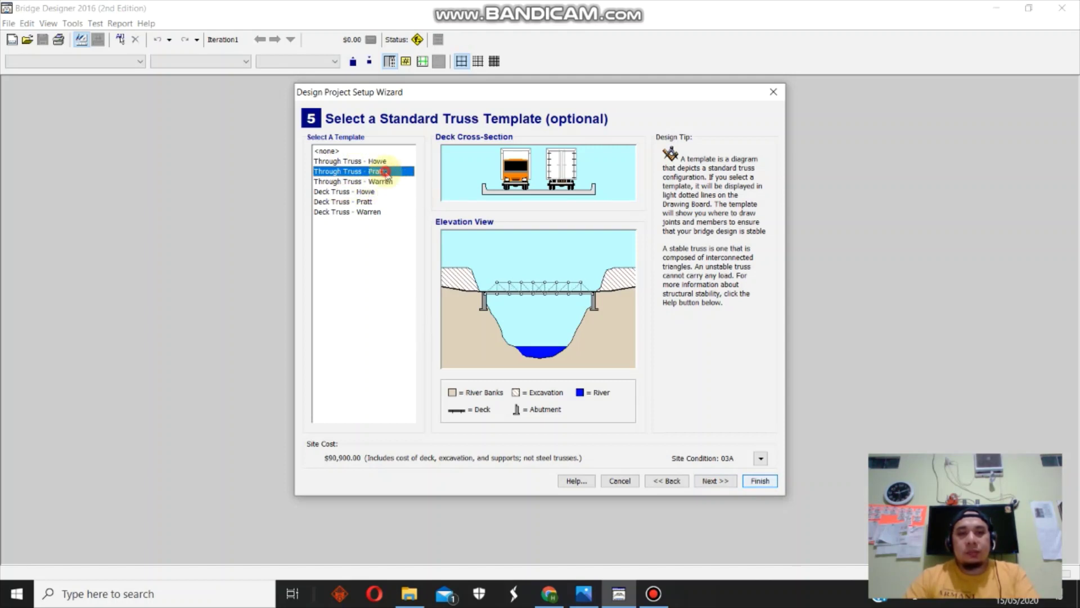
pyautogui.click(388, 162)
pyautogui.click(390, 172)
pyautogui.click(387, 181)
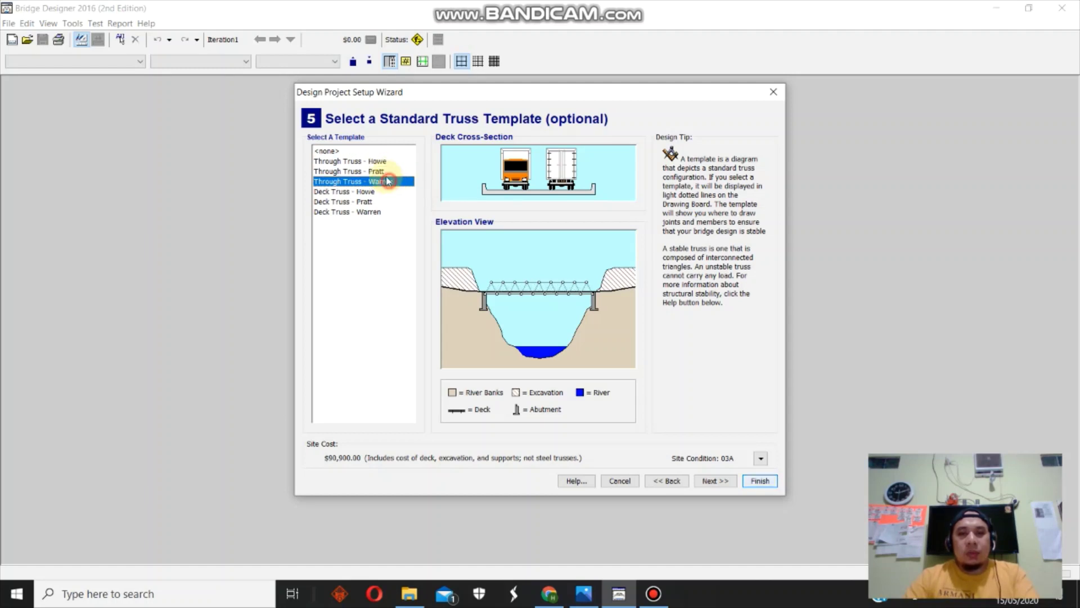
pyautogui.click(385, 162)
pyautogui.click(385, 172)
# - Try the Howe, Pratt and Warren deck truss templates and compare their previews in the elevation view
pyautogui.click(374, 193)
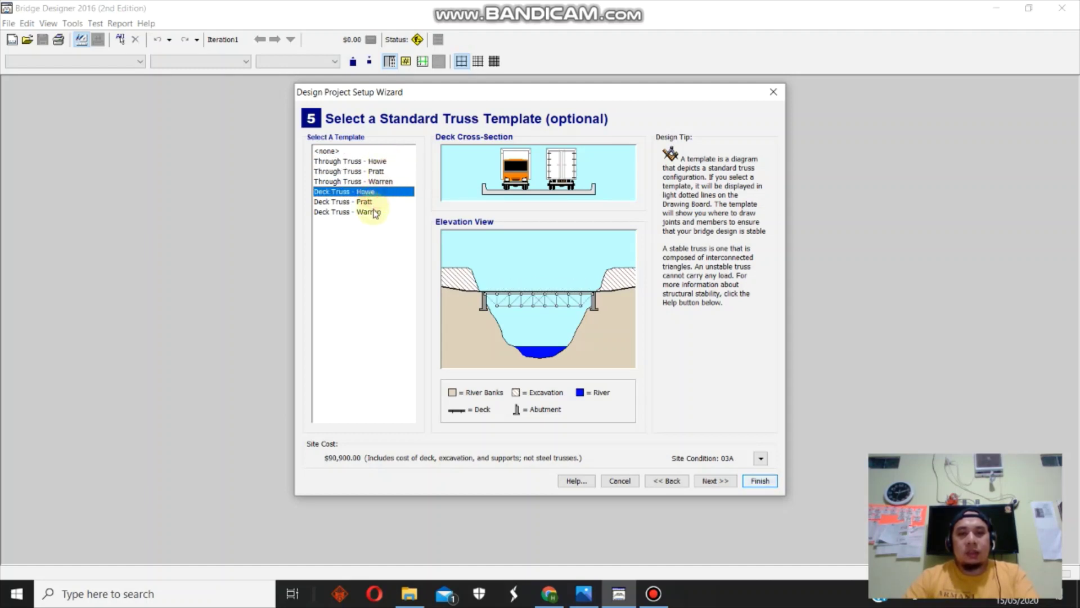
pyautogui.click(374, 212)
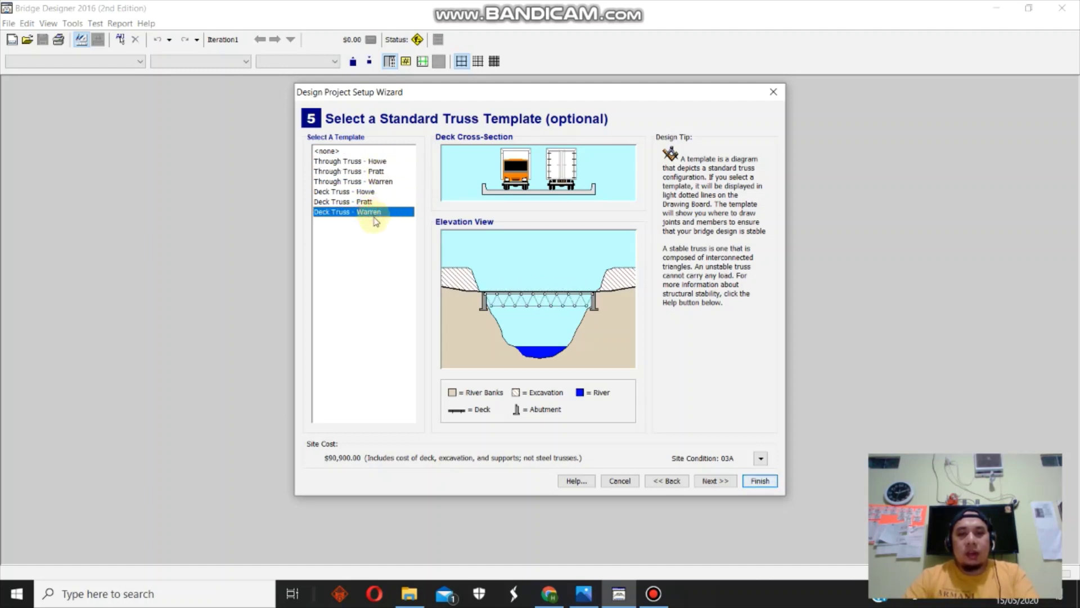
pyautogui.click(361, 192)
pyautogui.click(363, 201)
pyautogui.click(365, 213)
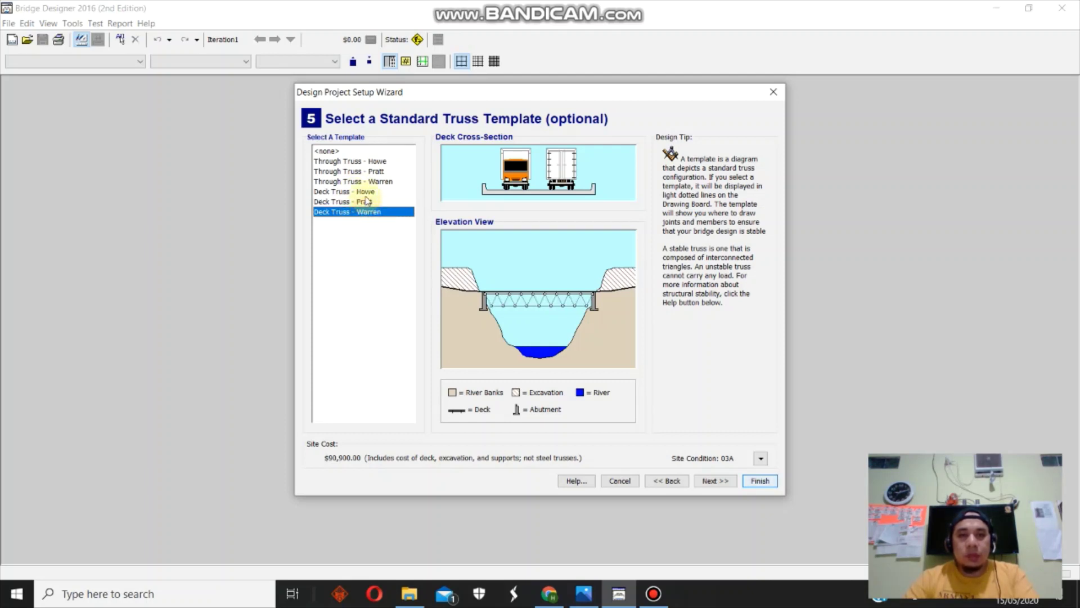
pyautogui.click(363, 192)
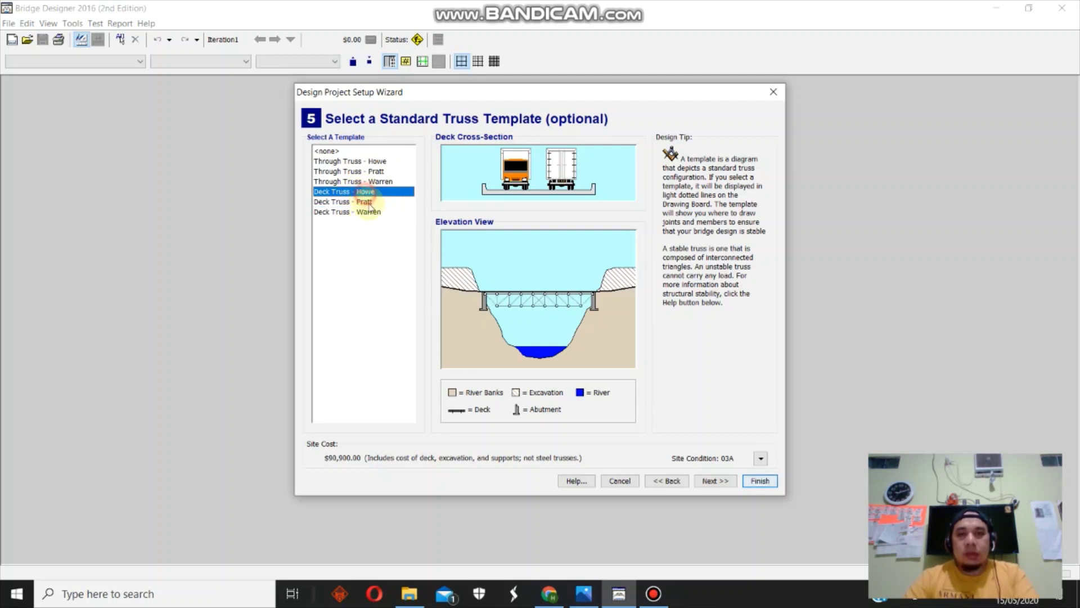
# - Choose the Through Truss - Howe template after comparing it with Pratt and Warren, and finish the project setup
pyautogui.click(349, 162)
pyautogui.click(354, 171)
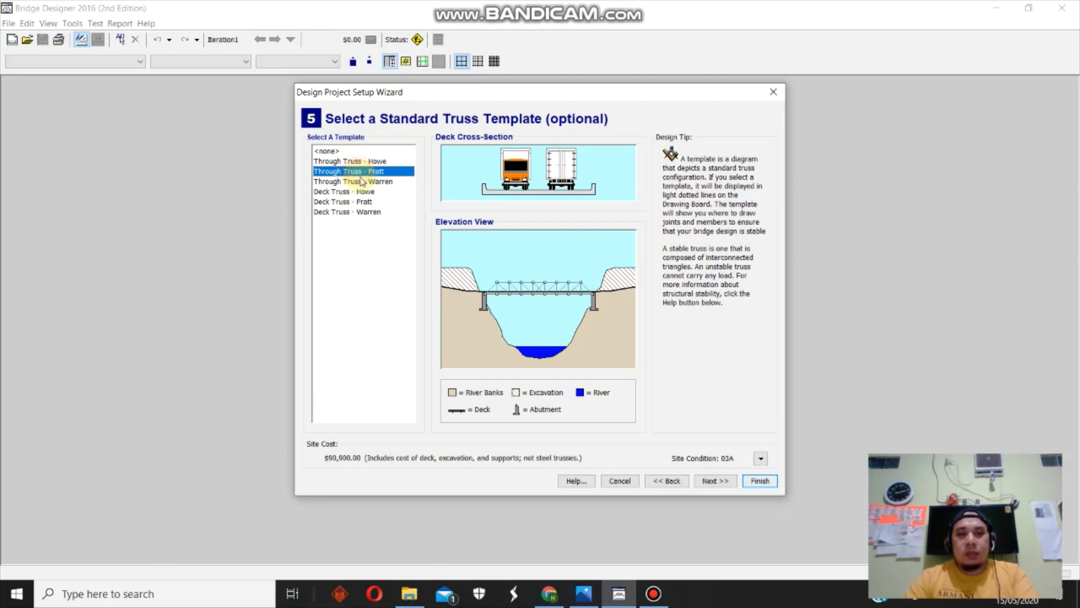
pyautogui.click(362, 181)
pyautogui.click(360, 161)
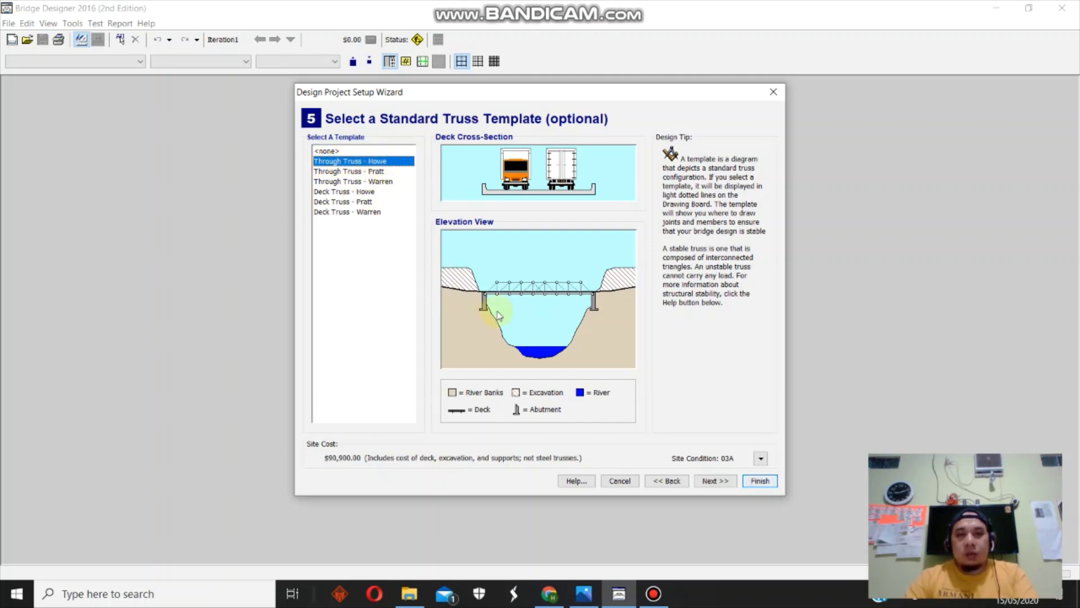
pyautogui.click(760, 481)
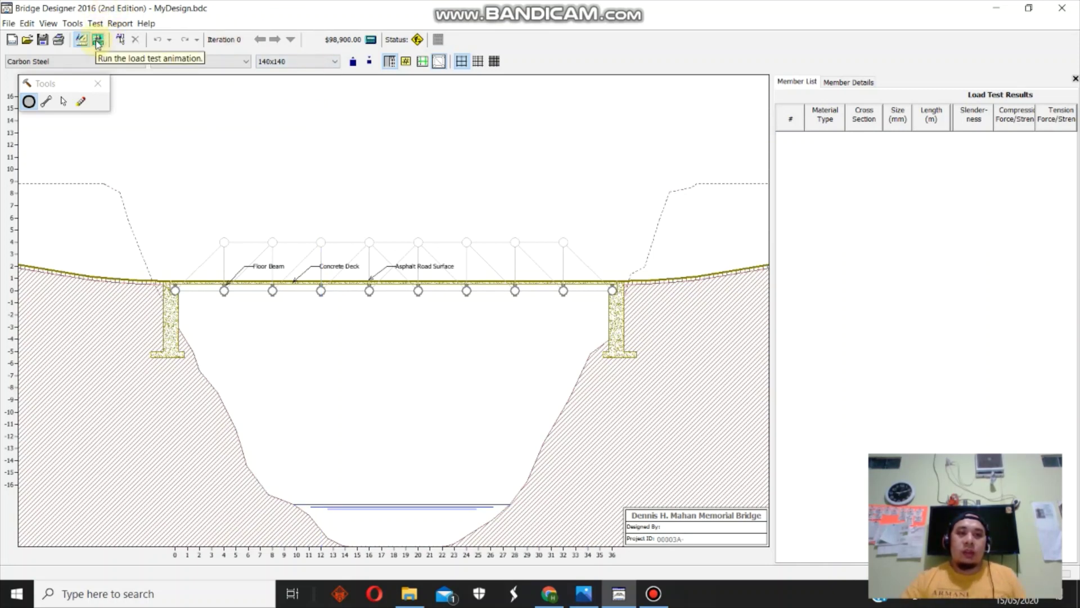
# - Review the connection, deck, excavation and abutment costs in the cost calculations report, and close the report
pyautogui.click(369, 41)
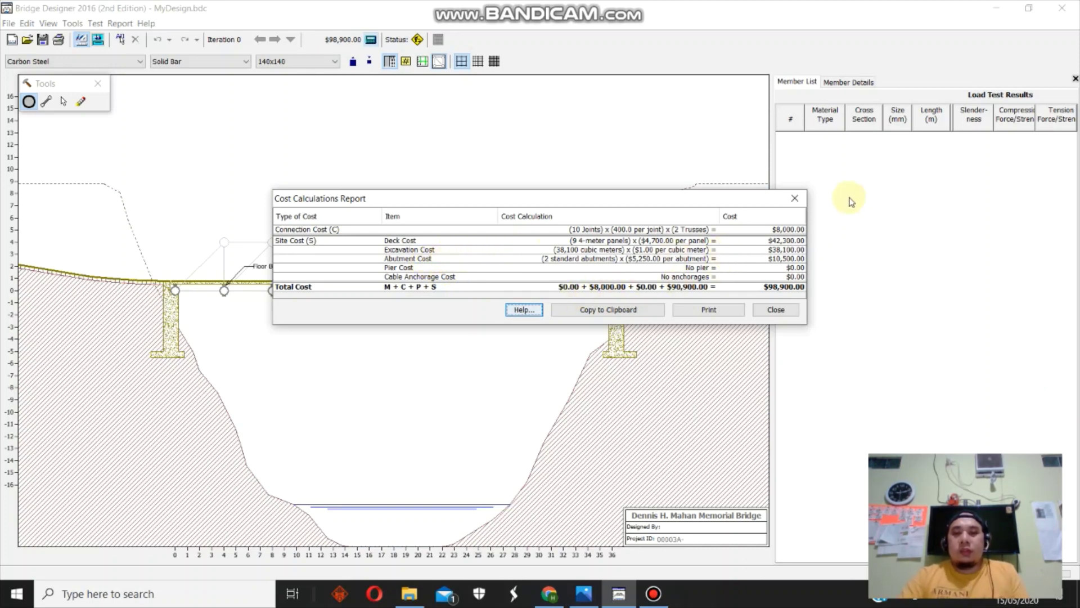
pyautogui.click(795, 198)
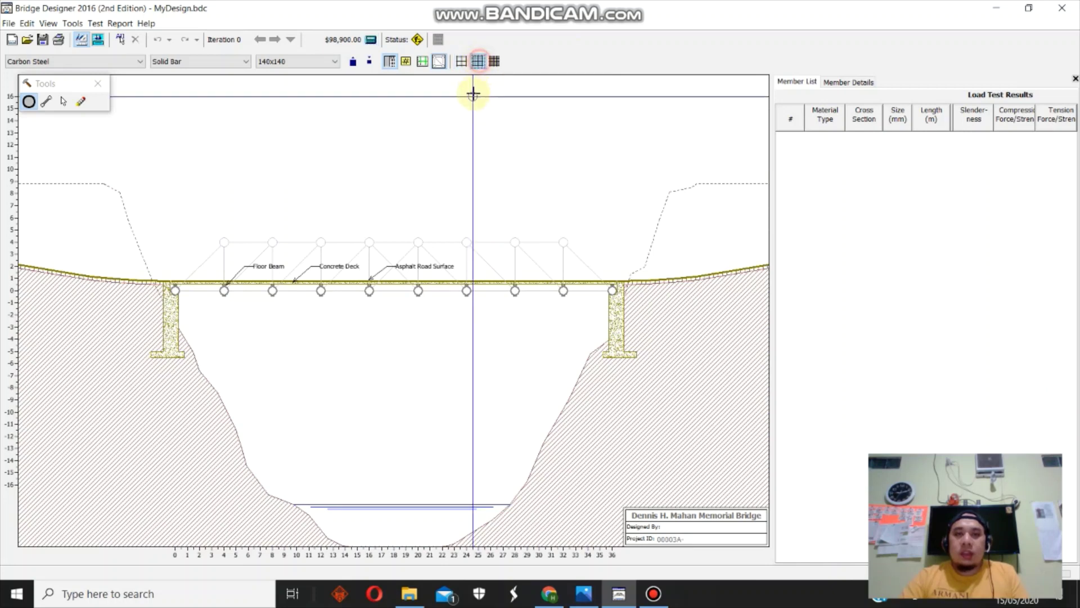
# - Try the coarse and medium drawing grids, and set the drawing board to the finest grid
pyautogui.click(461, 63)
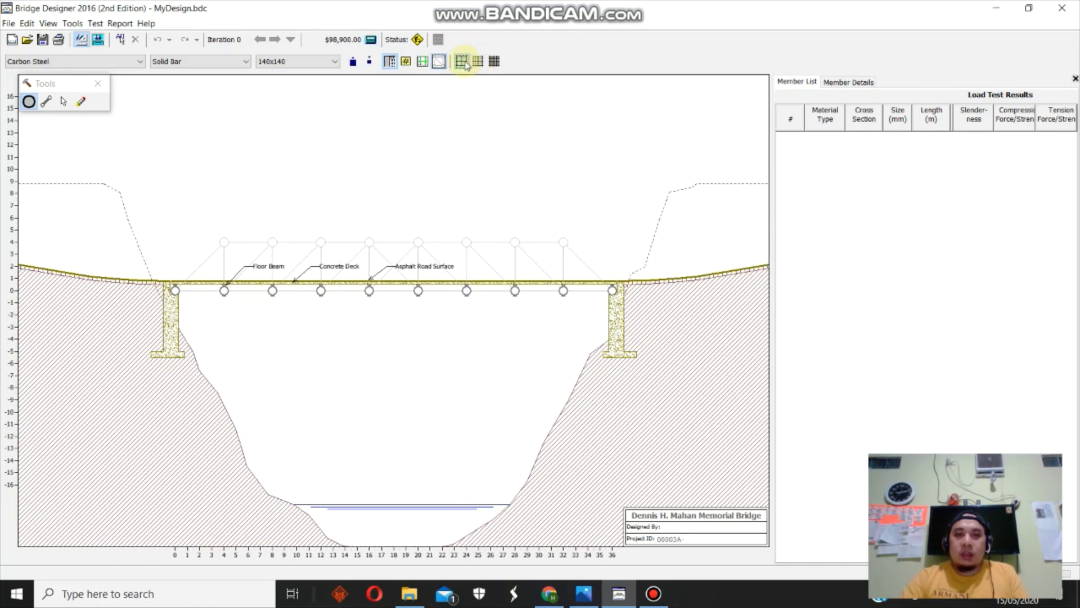
pyautogui.click(476, 63)
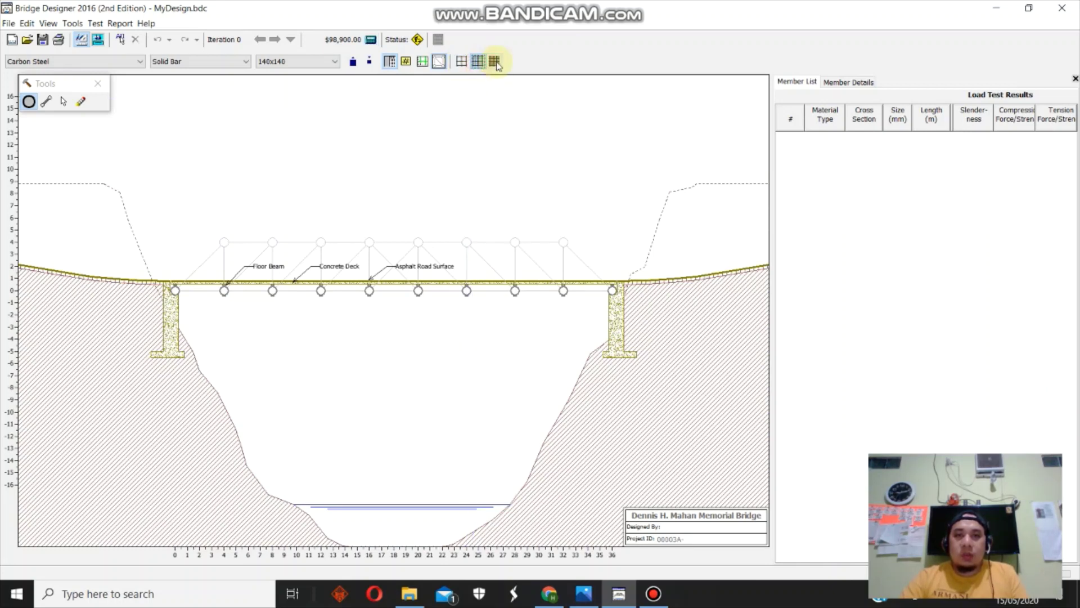
pyautogui.click(496, 63)
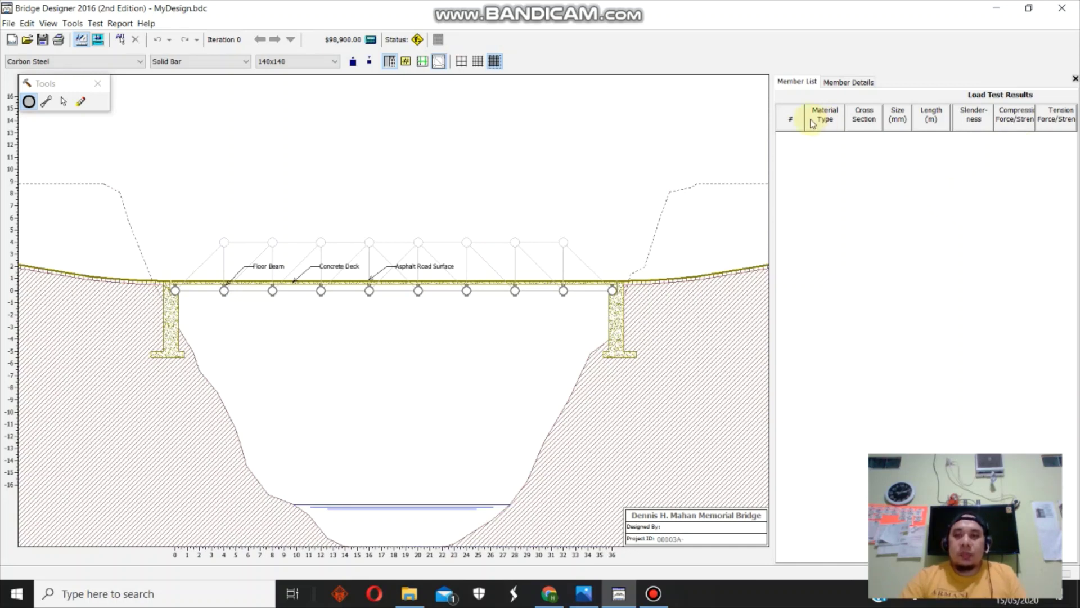
# - Examine the current material's properties, dimensions and strength graph in the member details, and return to the member list
pyautogui.click(833, 85)
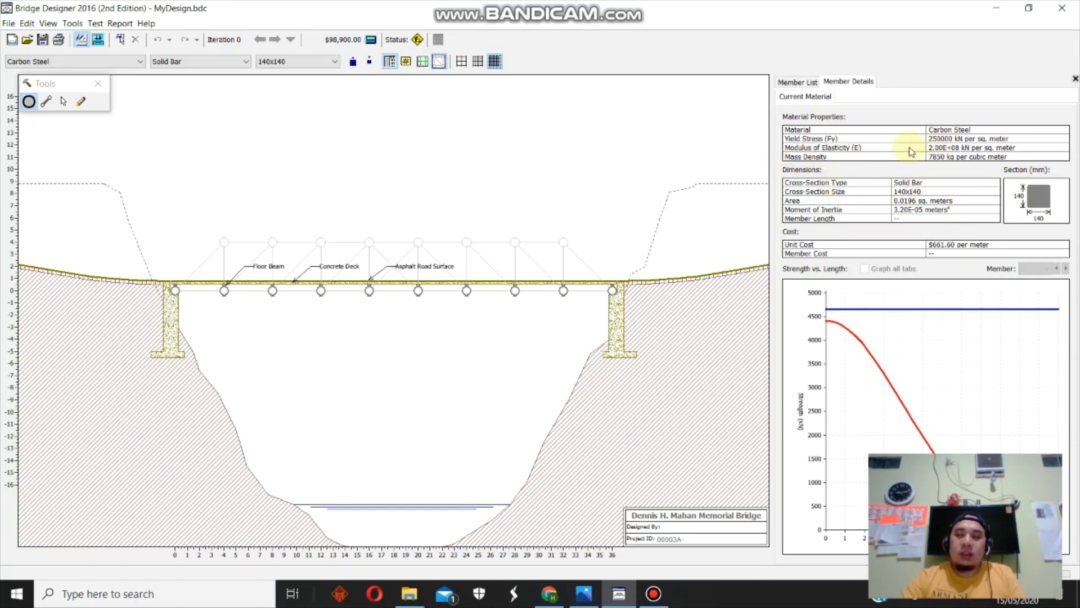
pyautogui.click(794, 81)
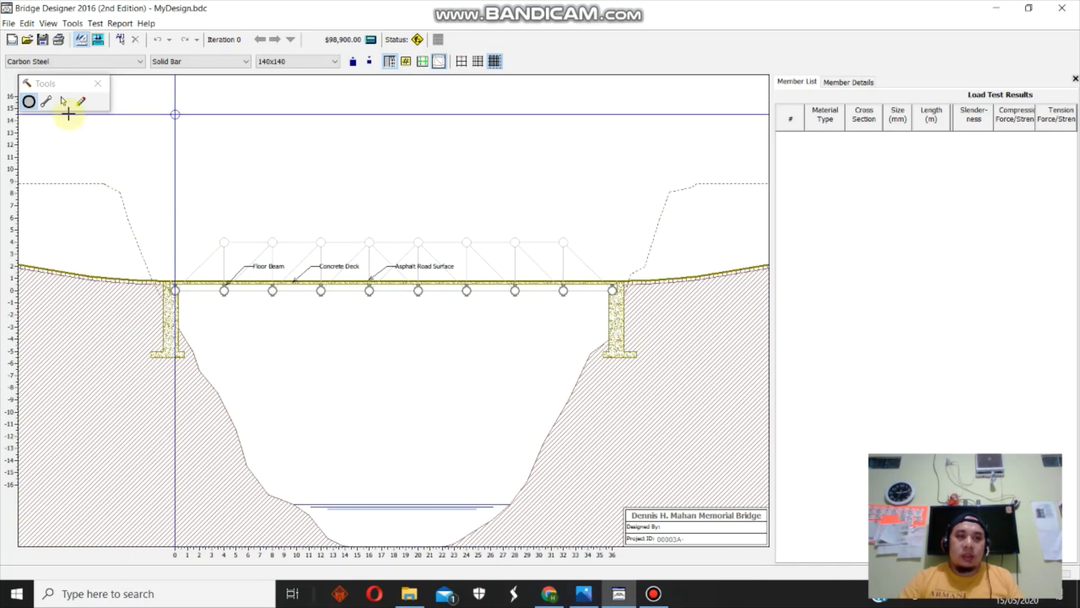
# - Place eight joints along the template's top chord, every 4 m from 4 to 32 m along the span, about 4 m high
pyautogui.click(29, 101)
pyautogui.click(224, 265)
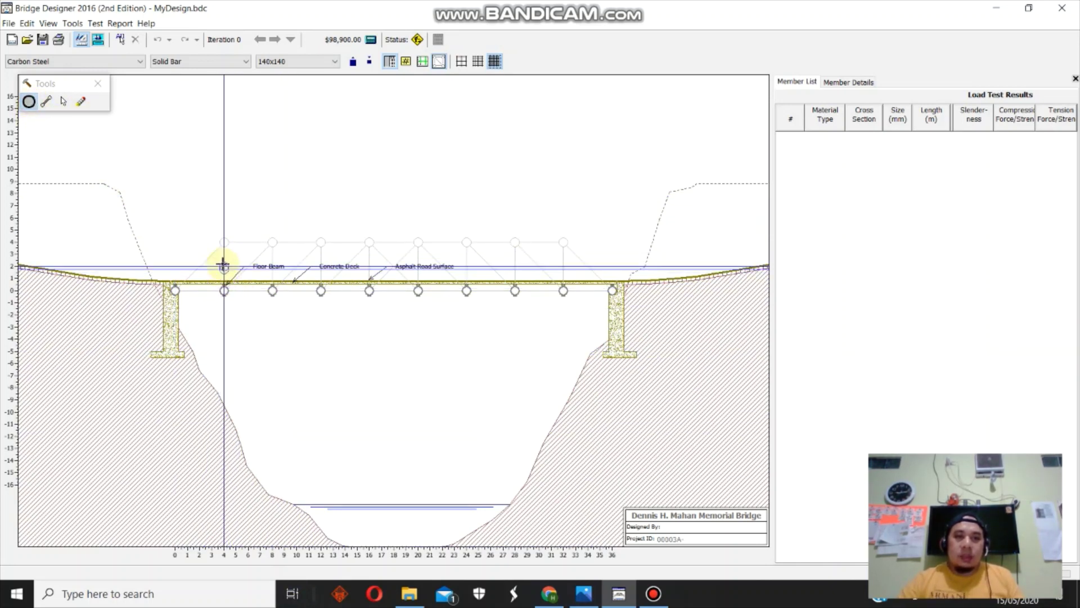
pyautogui.click(224, 242)
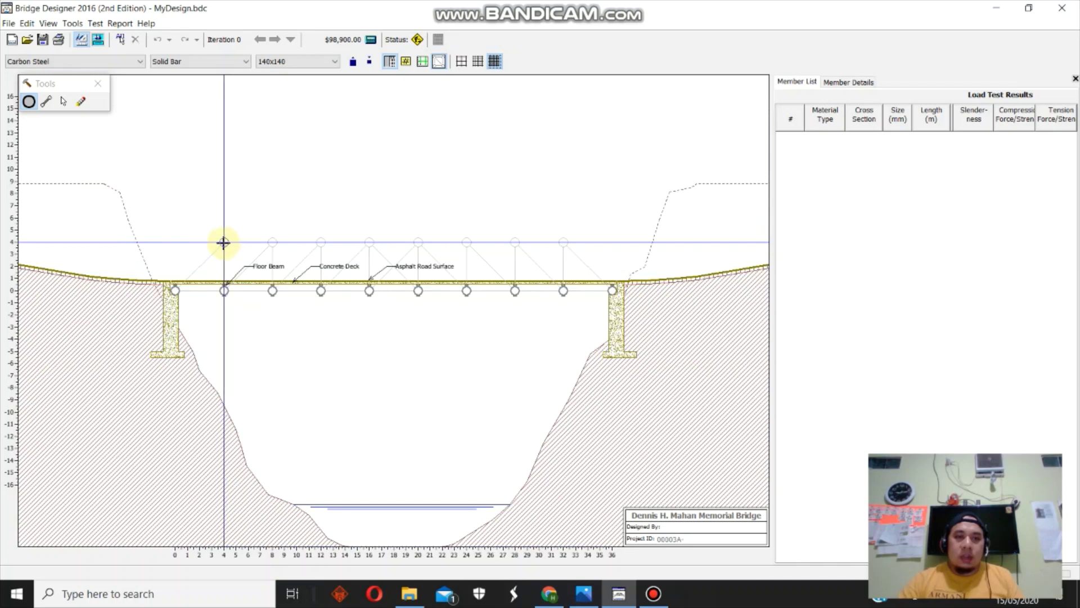
pyautogui.click(272, 242)
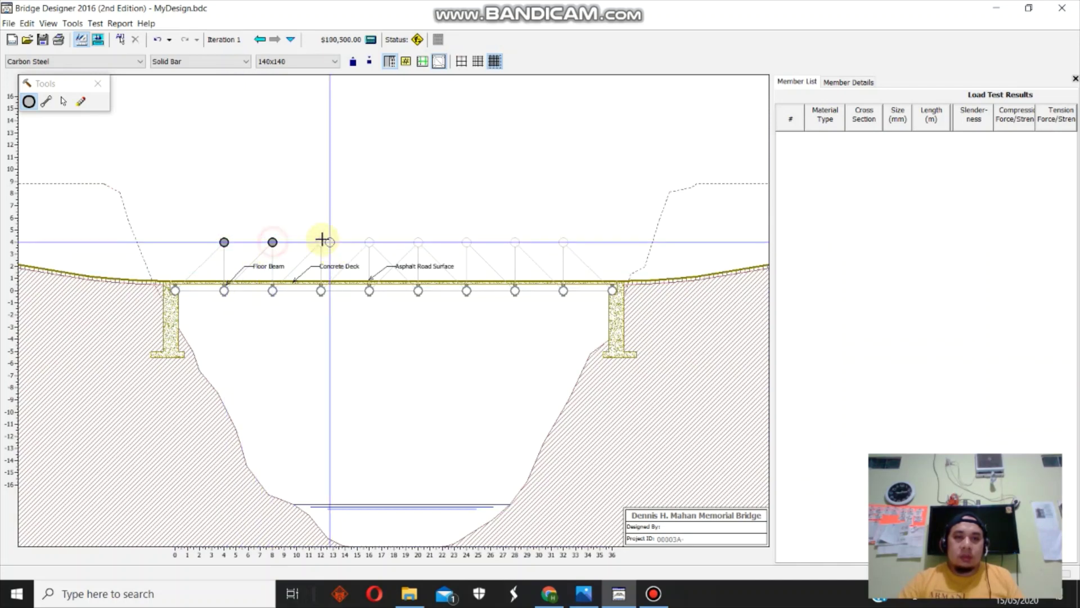
pyautogui.click(321, 242)
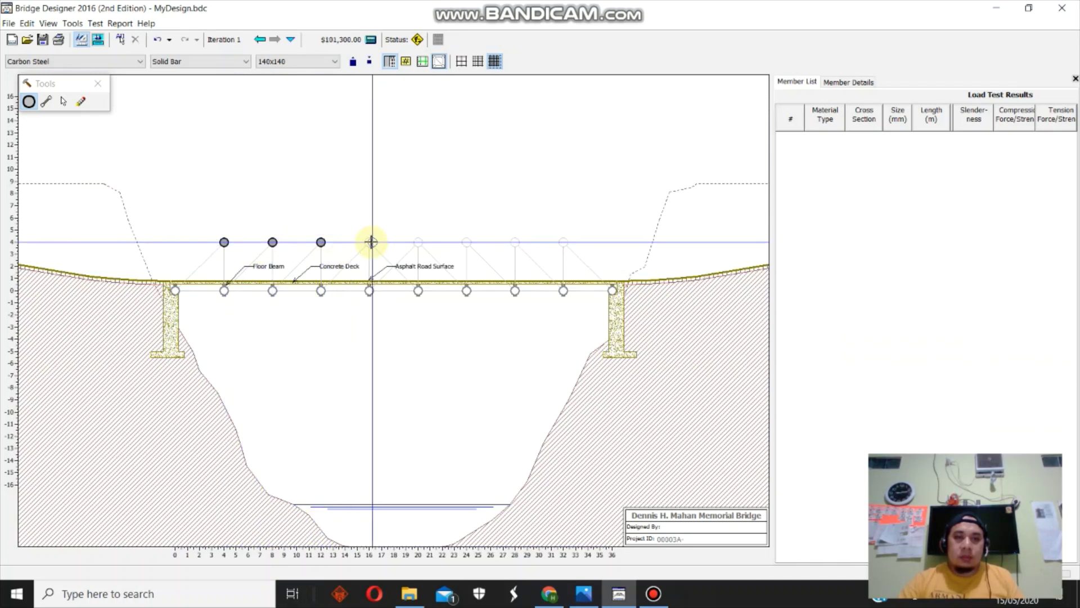
pyautogui.click(370, 242)
pyautogui.click(418, 242)
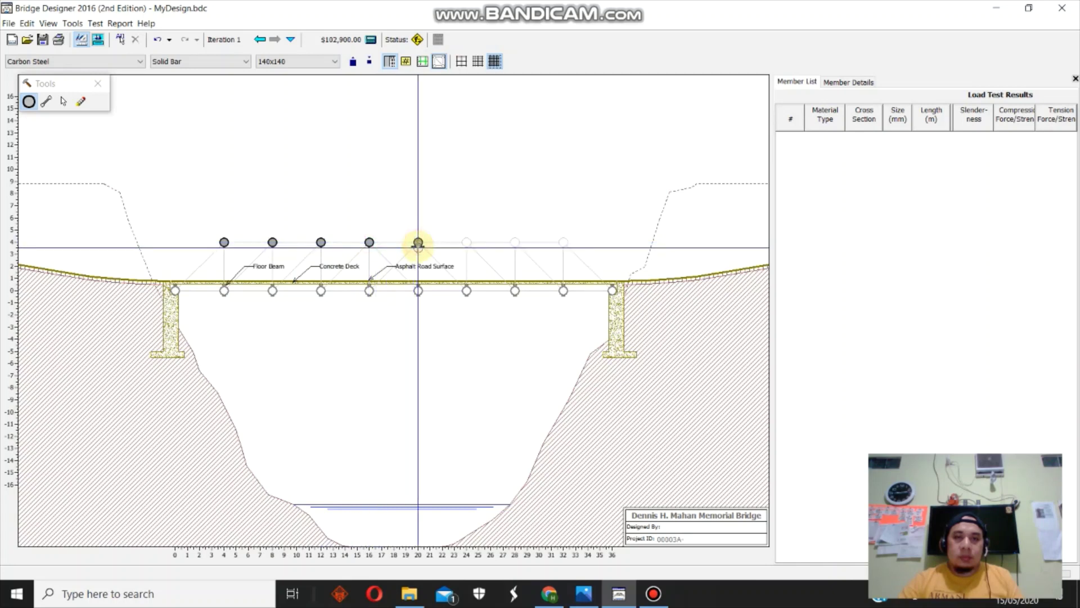
pyautogui.click(466, 244)
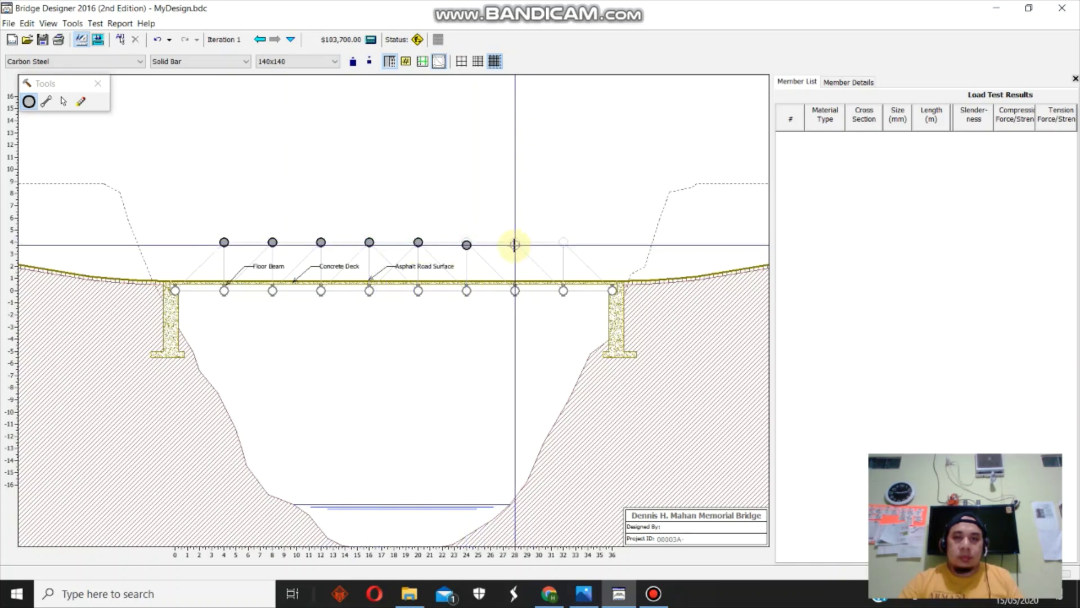
pyautogui.click(514, 244)
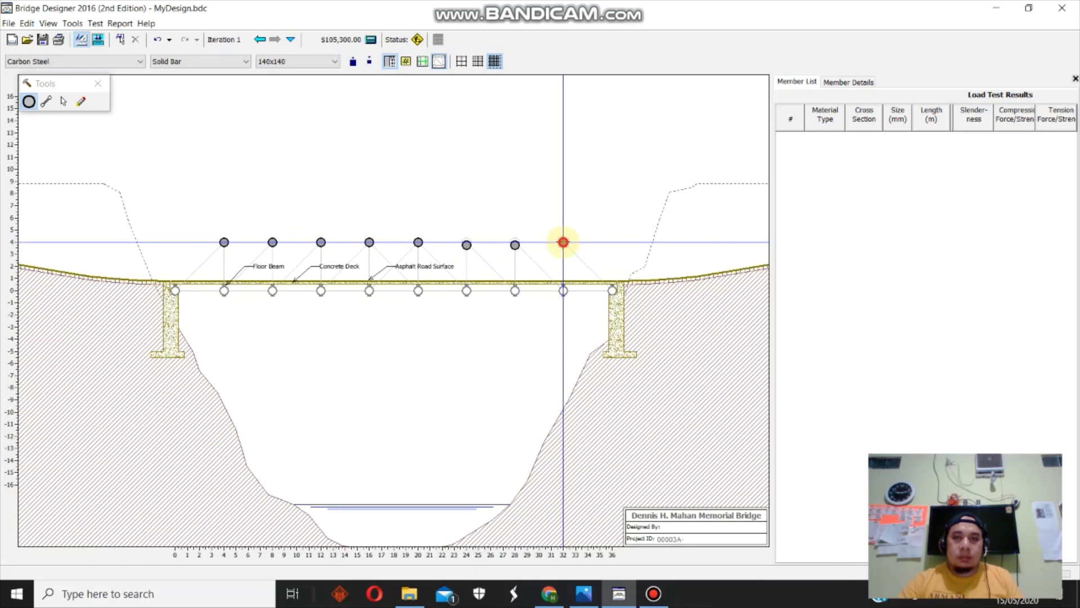
# - Draw the two end diagonals and the top chord as 140x140 carbon steel solid bar members
pyautogui.click(49, 102)
pyautogui.moveTo(175, 290); pyautogui.dragTo(612, 291)
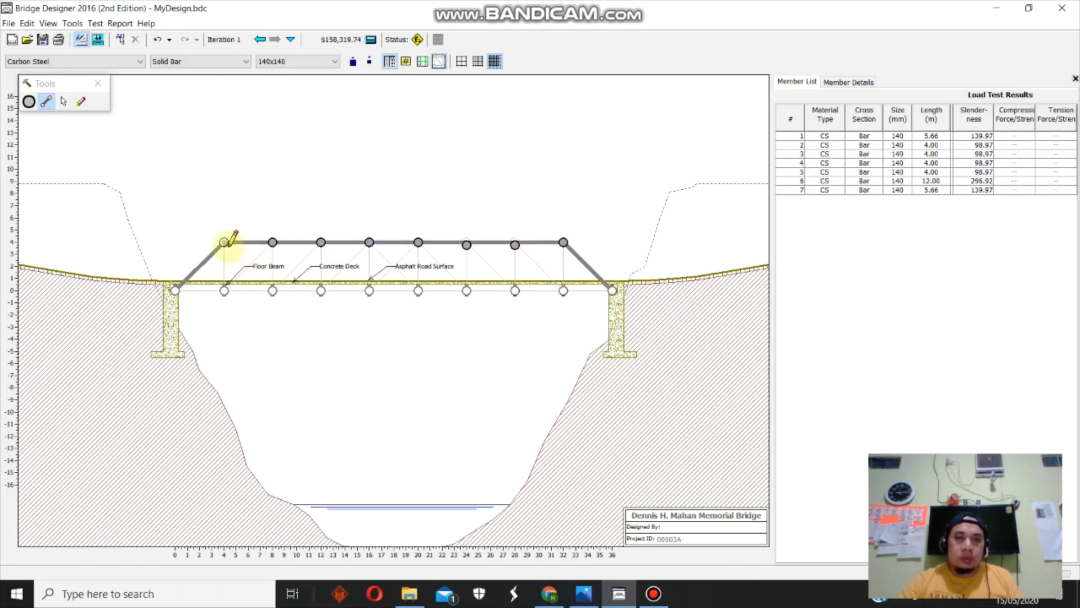
# - Draw the vertical and diagonal web members following the template, and the bottom chord members between the two supports
pyautogui.moveTo(224, 241); pyautogui.dragTo(321, 242)
pyautogui.moveTo(321, 242); pyautogui.dragTo(320, 290)
pyautogui.moveTo(321, 291); pyautogui.dragTo(418, 290)
pyautogui.moveTo(419, 242); pyautogui.dragTo(515, 244)
pyautogui.moveTo(515, 244); pyautogui.dragTo(563, 290)
pyautogui.moveTo(564, 291); pyautogui.dragTo(563, 242)
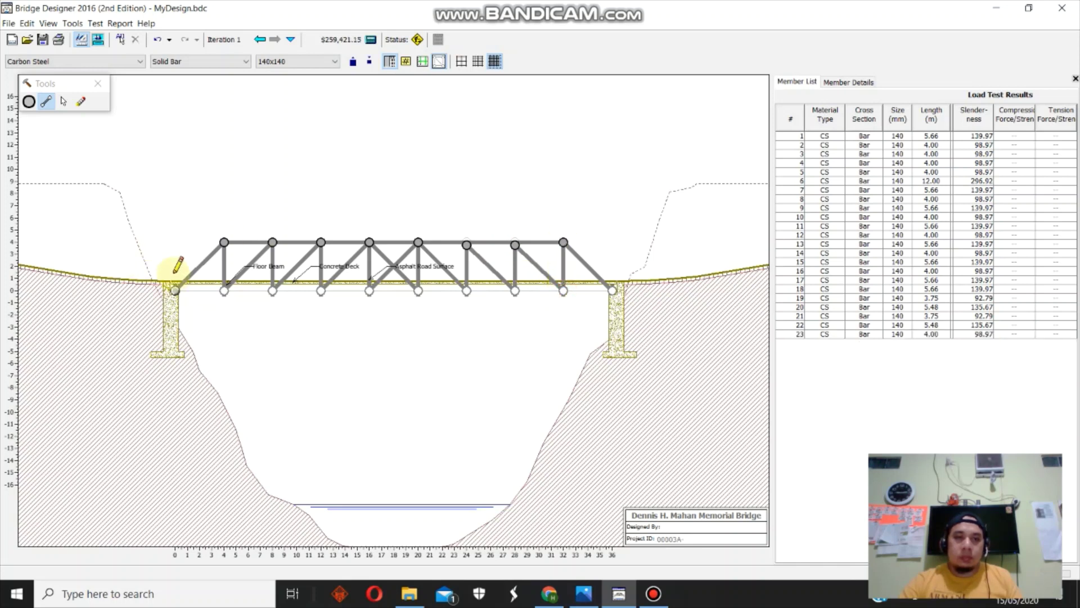
pyautogui.moveTo(175, 291); pyautogui.dragTo(612, 290)
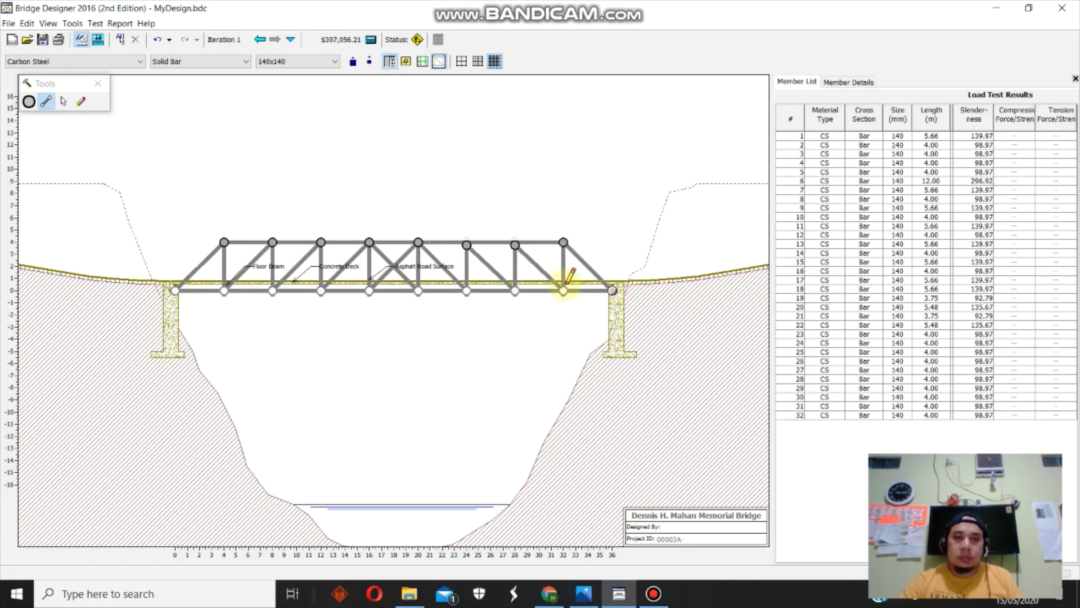
# - Select the end diagonal at the 36 m support and review its available sizes, cross-section types and materials, keeping Carbon Steel
pyautogui.click(63, 101)
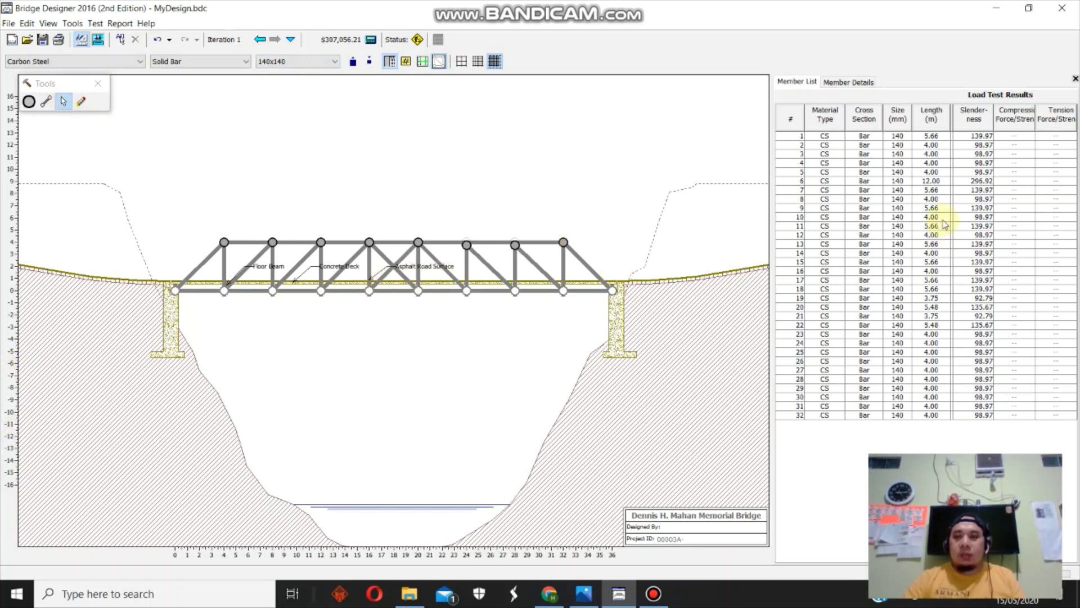
pyautogui.click(586, 264)
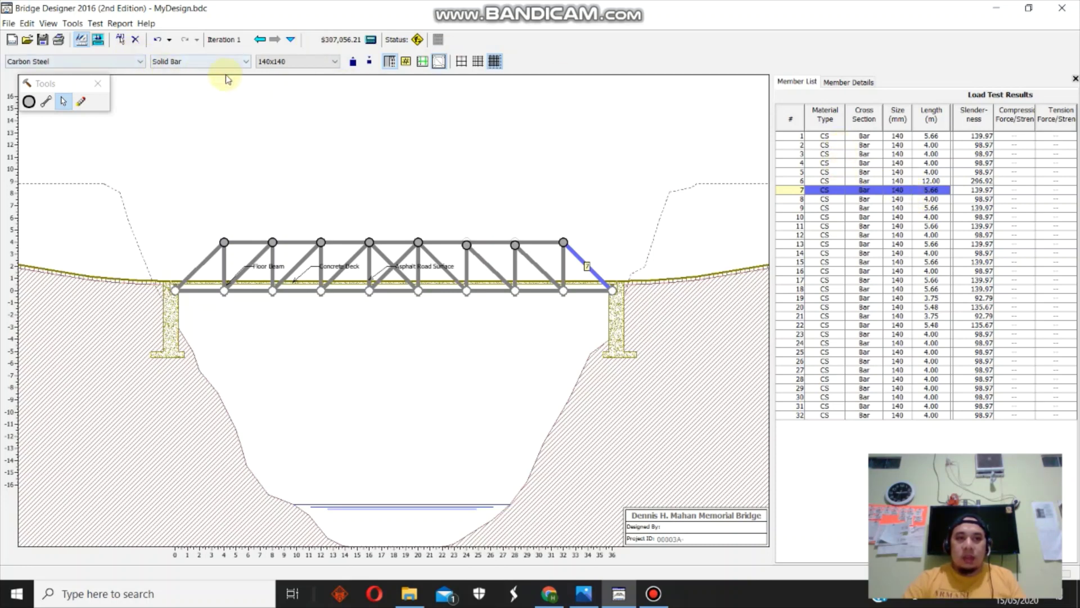
pyautogui.click(289, 62)
pyautogui.scroll(7, 289, 79)
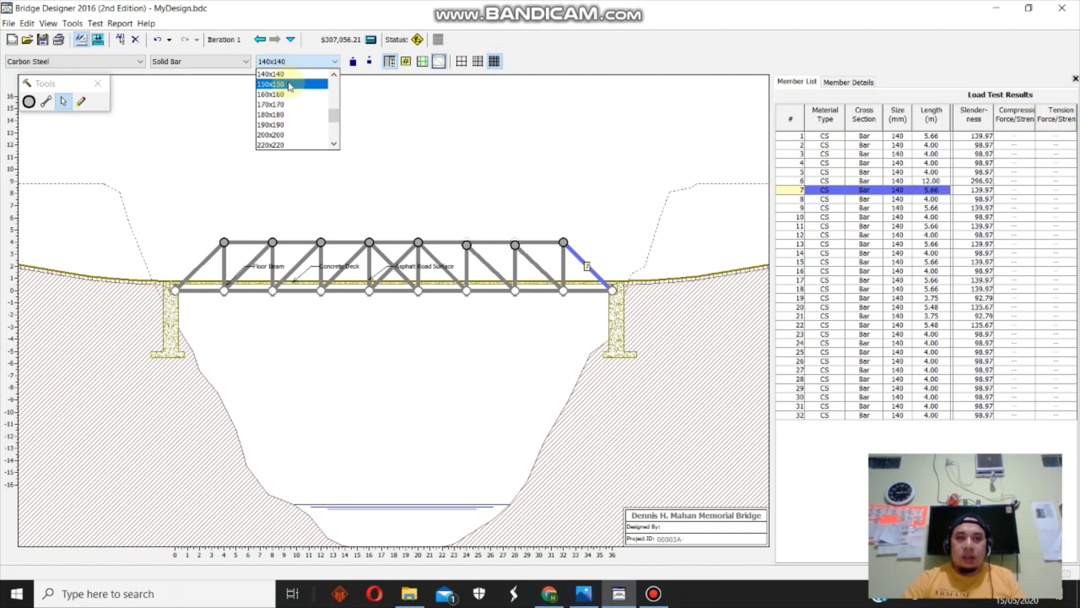
pyautogui.scroll(-9, 289, 84)
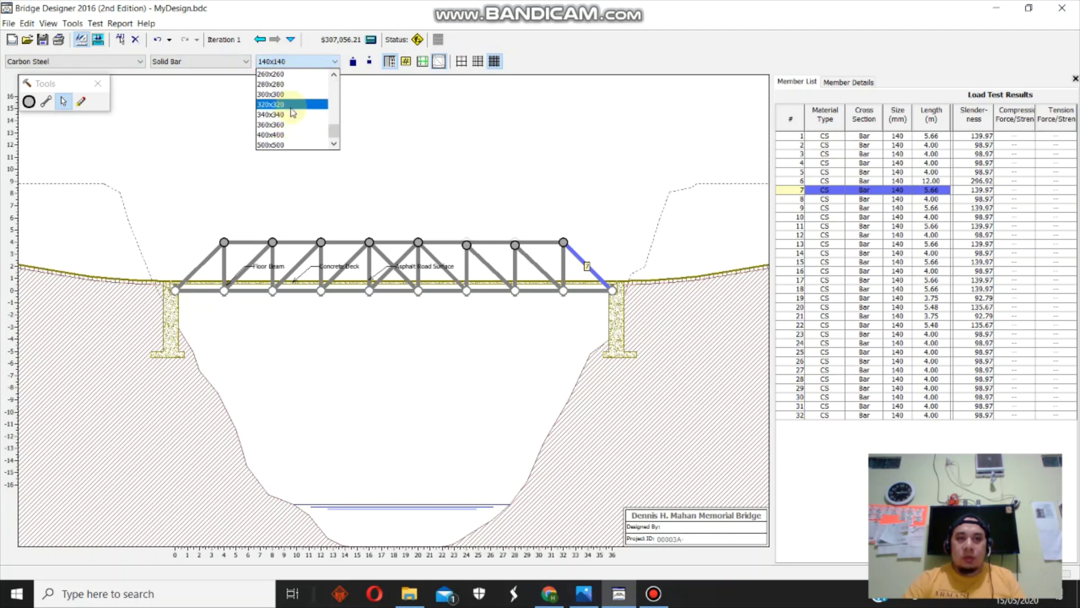
pyautogui.click(189, 62)
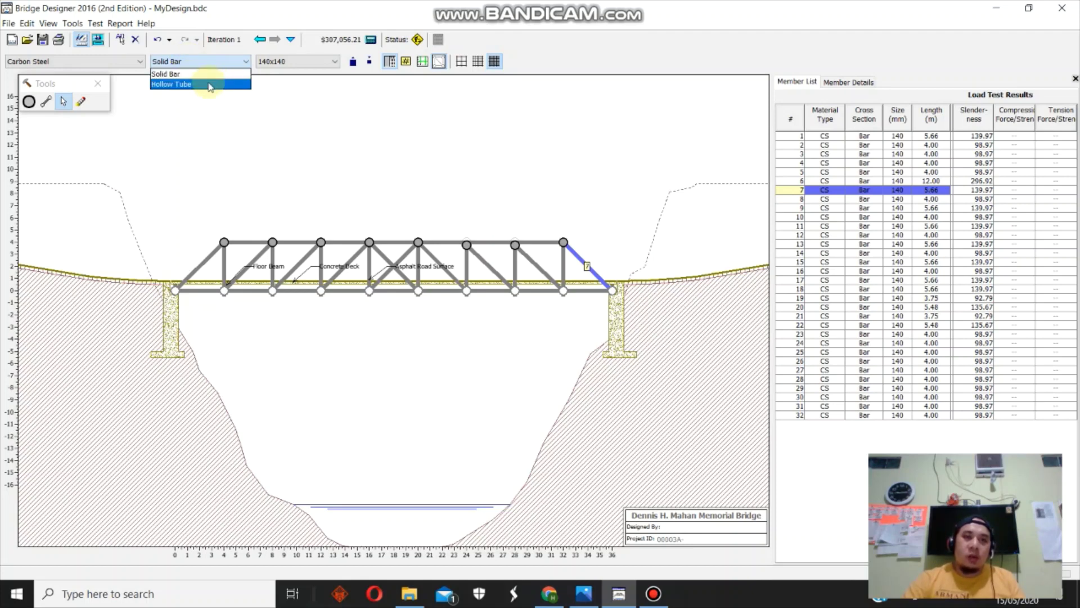
pyautogui.click(93, 62)
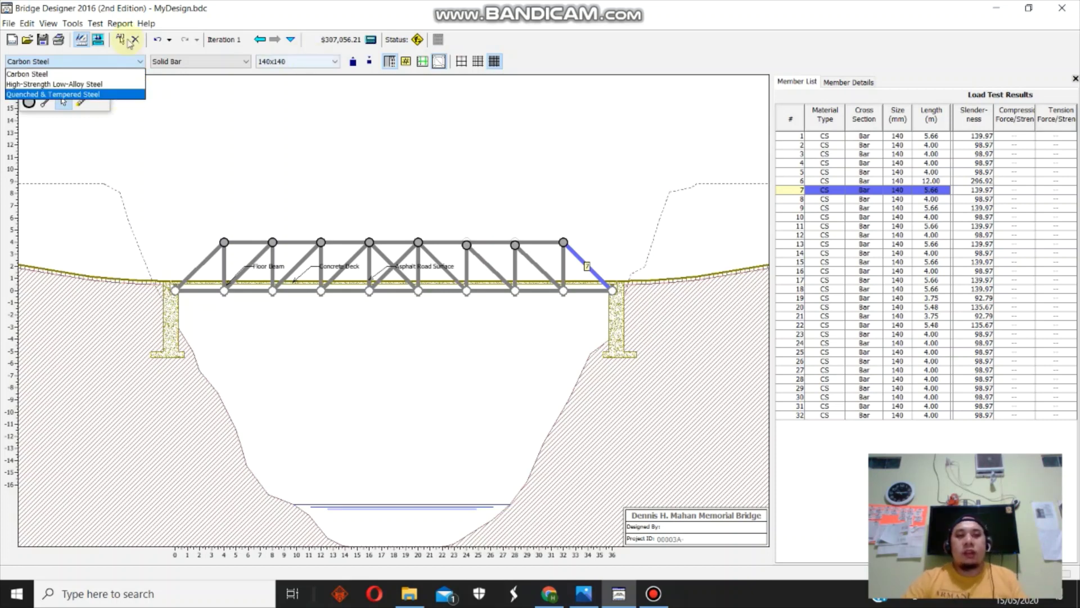
pyautogui.click(103, 76)
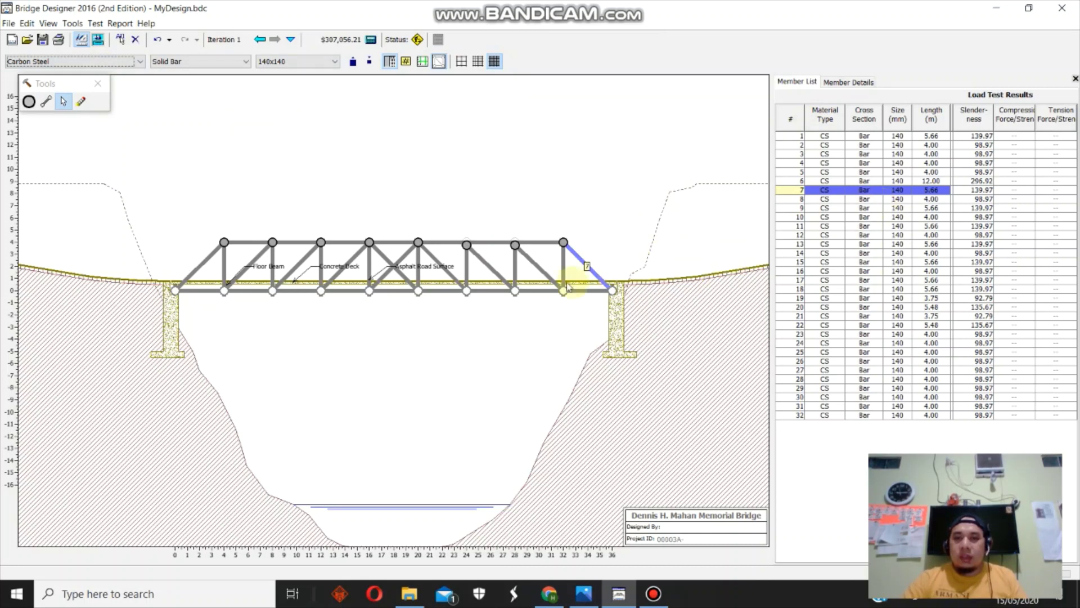
# - Inspect individual diagonal, vertical and top-chord members by selecting them one after another across the truss
pyautogui.click(539, 271)
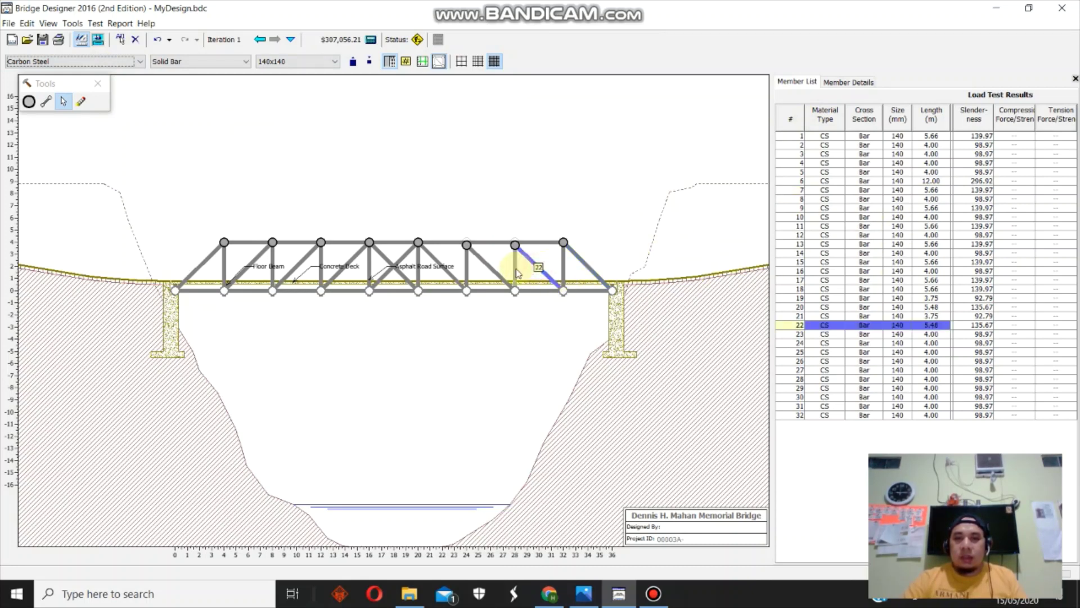
pyautogui.click(516, 271)
pyautogui.click(499, 275)
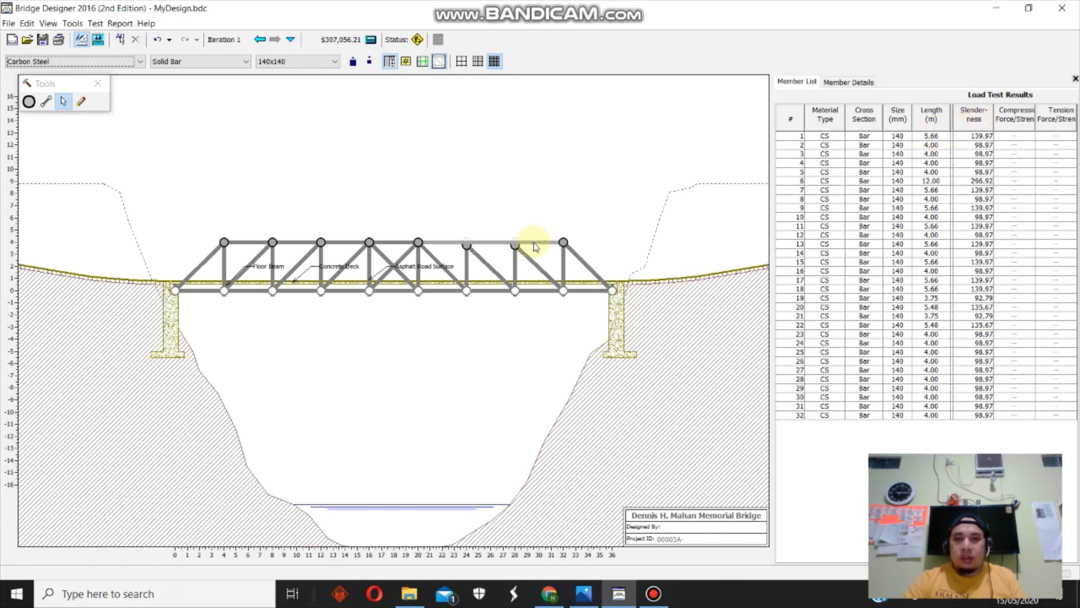
pyautogui.click(382, 243)
pyautogui.click(343, 246)
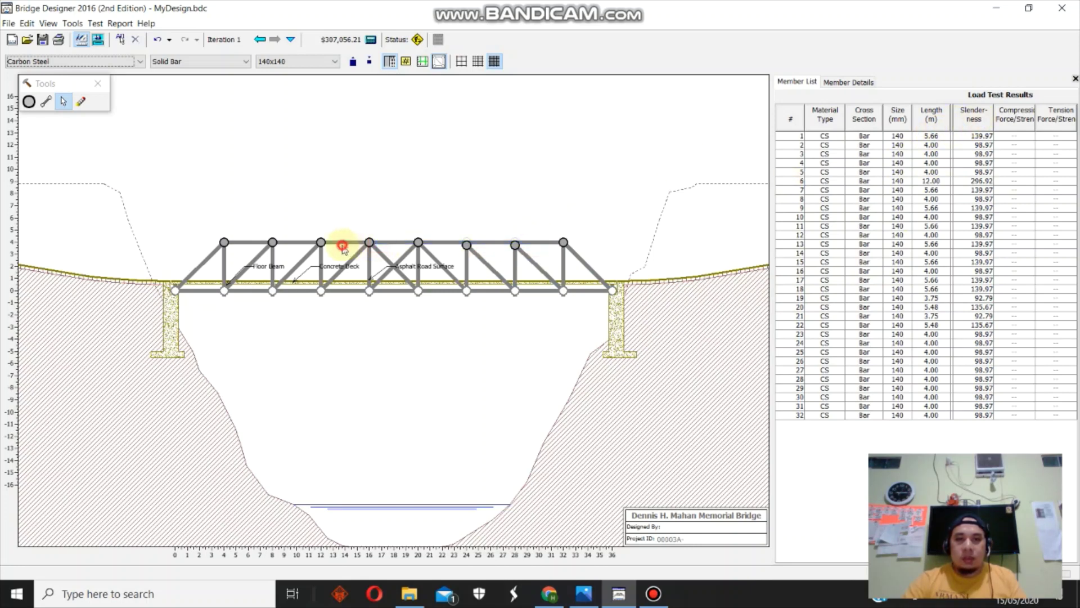
pyautogui.click(296, 245)
pyautogui.click(260, 243)
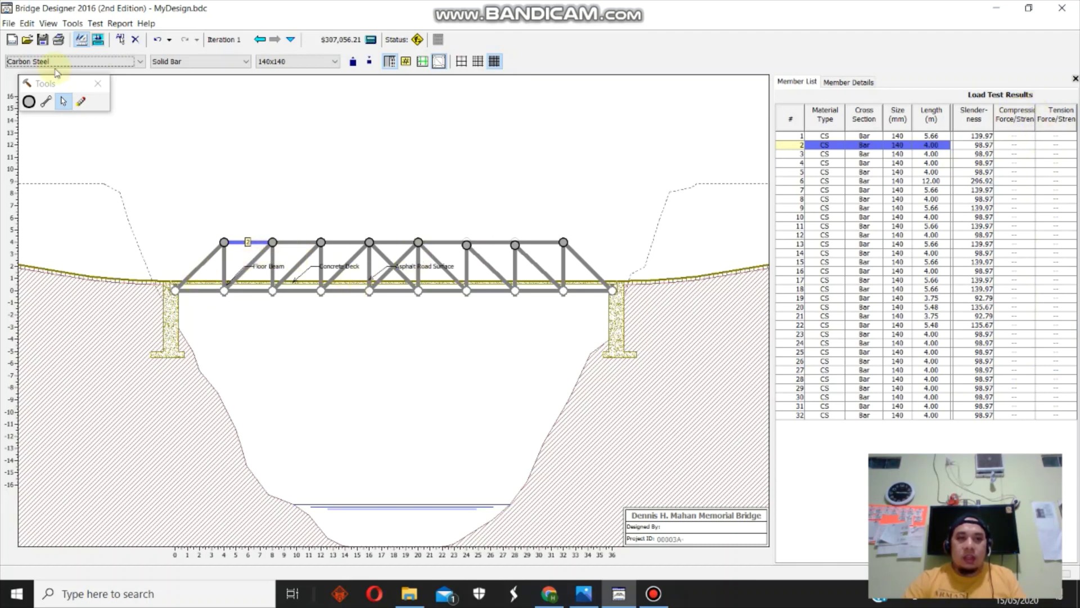
# - Run the load test and review the compression force/strength ratios of members 5 and 6 in the member list
pyautogui.click(98, 41)
pyautogui.click(98, 40)
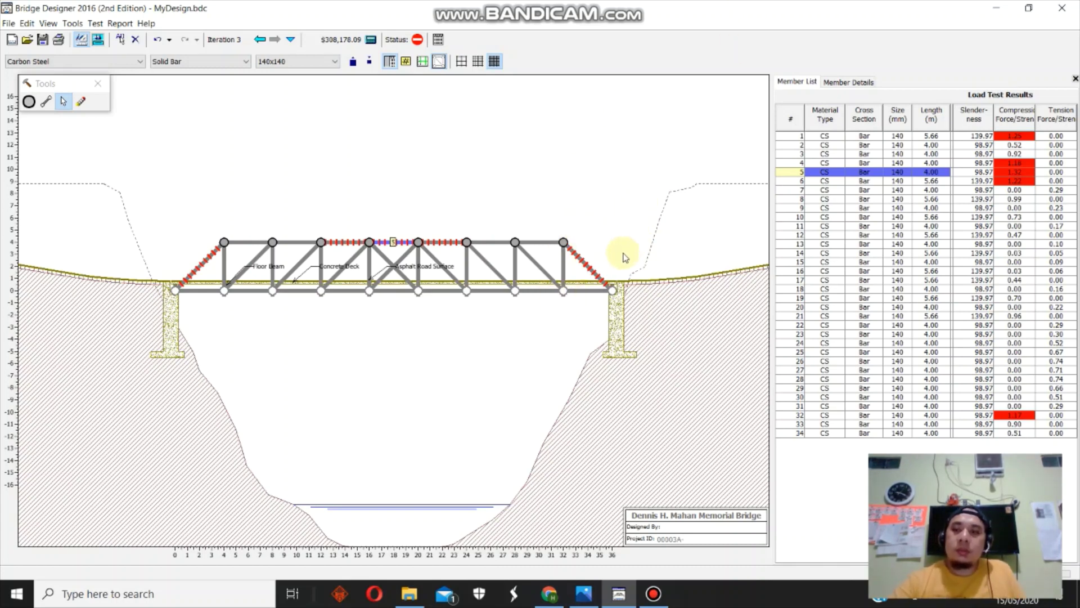
pyautogui.click(1013, 180)
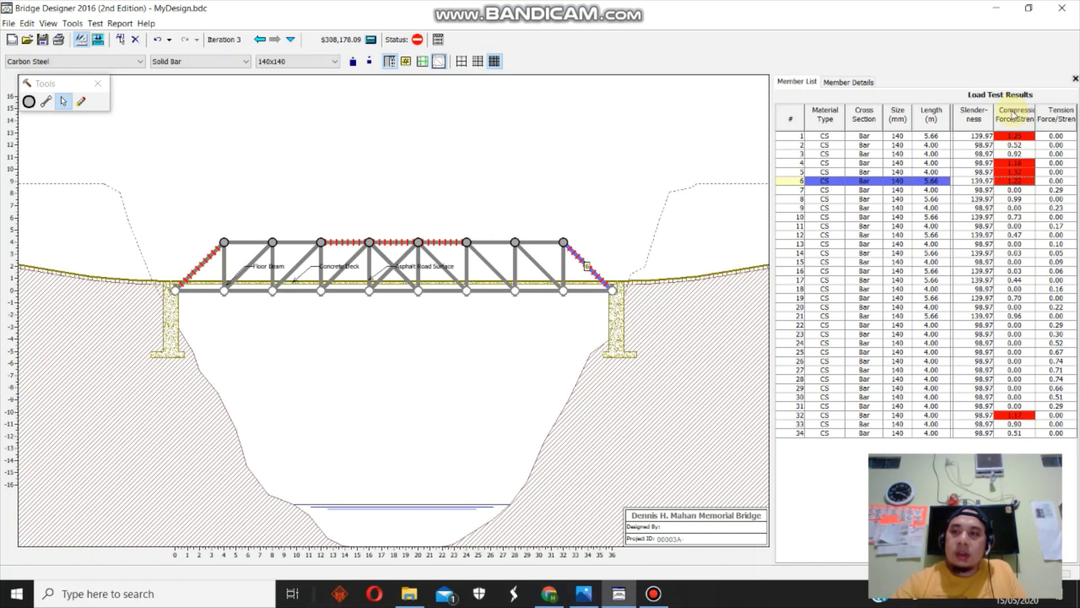
pyautogui.click(1017, 174)
pyautogui.click(1017, 180)
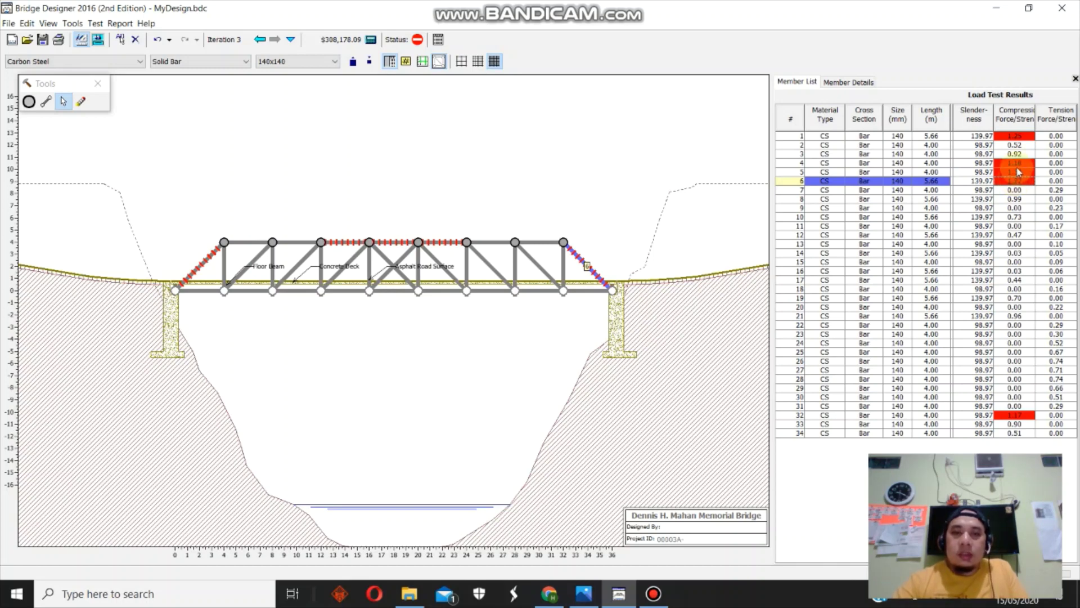
pyautogui.click(1018, 173)
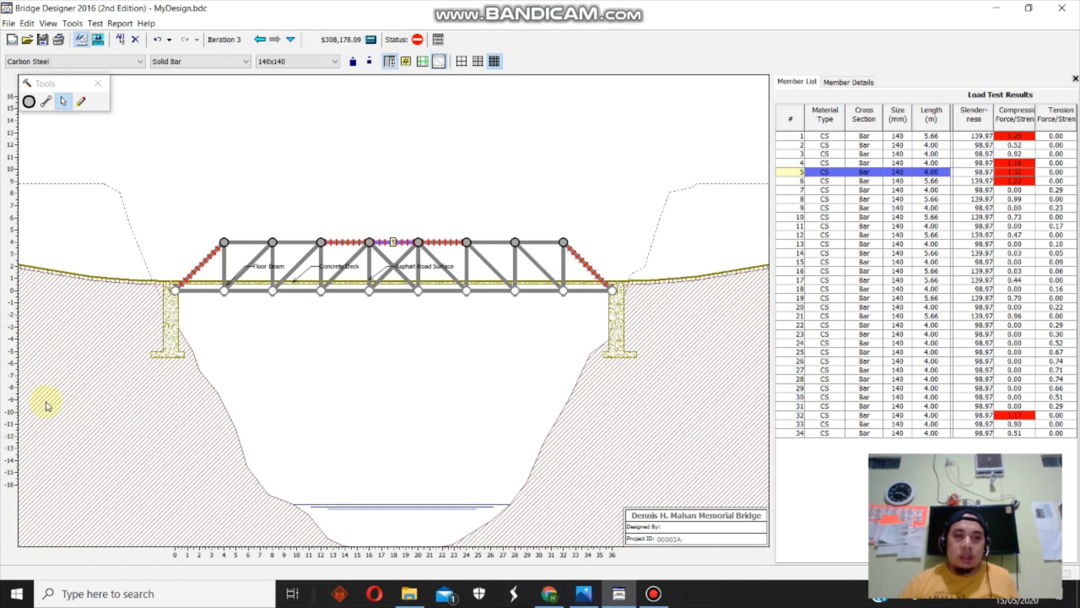
# - Set the end diagonal at the 0 m support to size 200x200
pyautogui.click(206, 265)
pyautogui.click(307, 62)
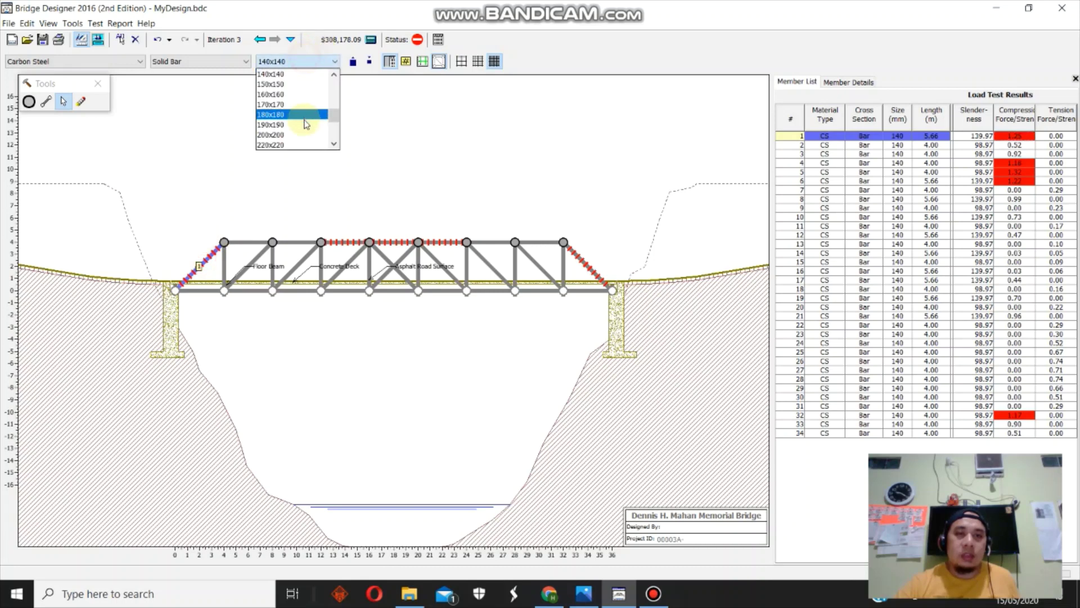
pyautogui.click(304, 135)
# - Set all seven top-chord members and the end diagonal at the 36 m support to size 200x200
pyautogui.click(349, 244)
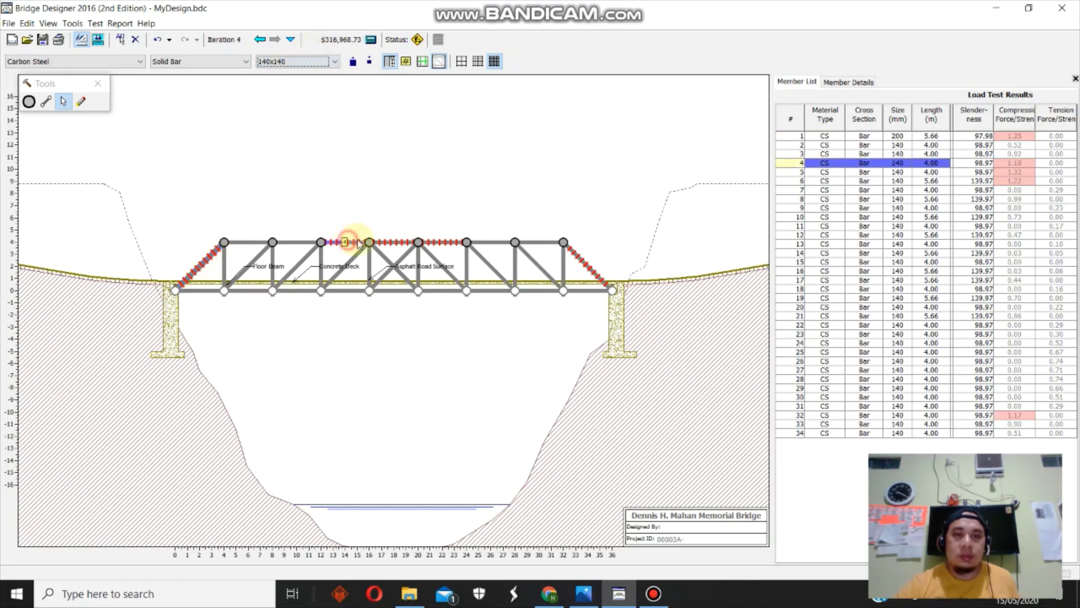
pyautogui.keyDown('ctrl'); pyautogui.click(250, 242); pyautogui.keyUp('ctrl')
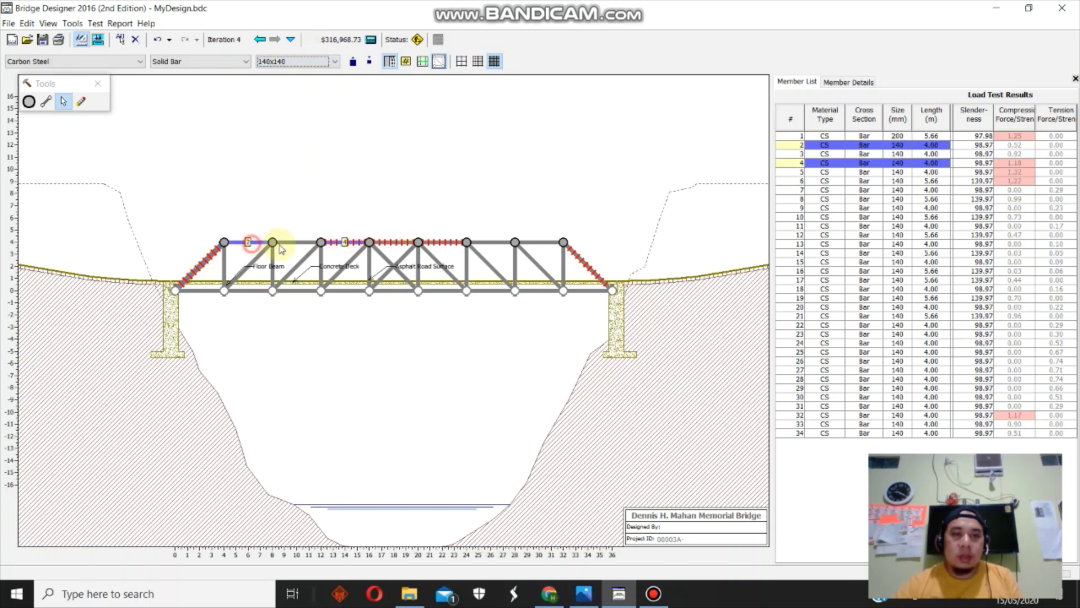
pyautogui.keyDown('ctrl'); pyautogui.click(294, 242); pyautogui.keyUp('ctrl')
pyautogui.keyDown('ctrl'); pyautogui.click(394, 242); pyautogui.keyUp('ctrl')
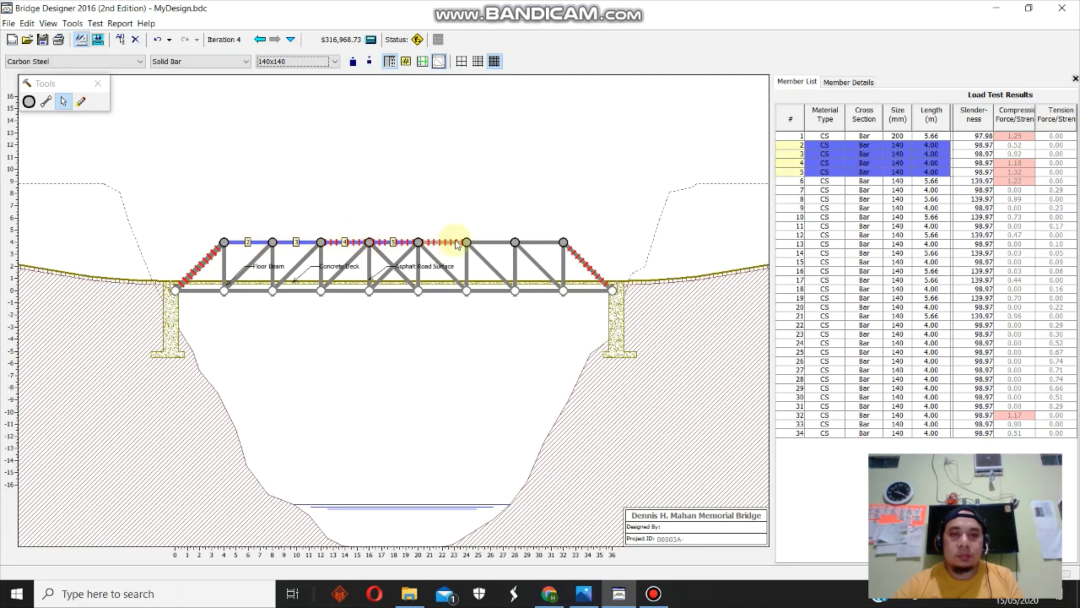
pyautogui.keyDown('ctrl'); pyautogui.click(443, 243); pyautogui.keyUp('ctrl')
pyautogui.keyDown('ctrl'); pyautogui.click(491, 243); pyautogui.keyUp('ctrl')
pyautogui.keyDown('ctrl'); pyautogui.click(534, 243); pyautogui.keyUp('ctrl')
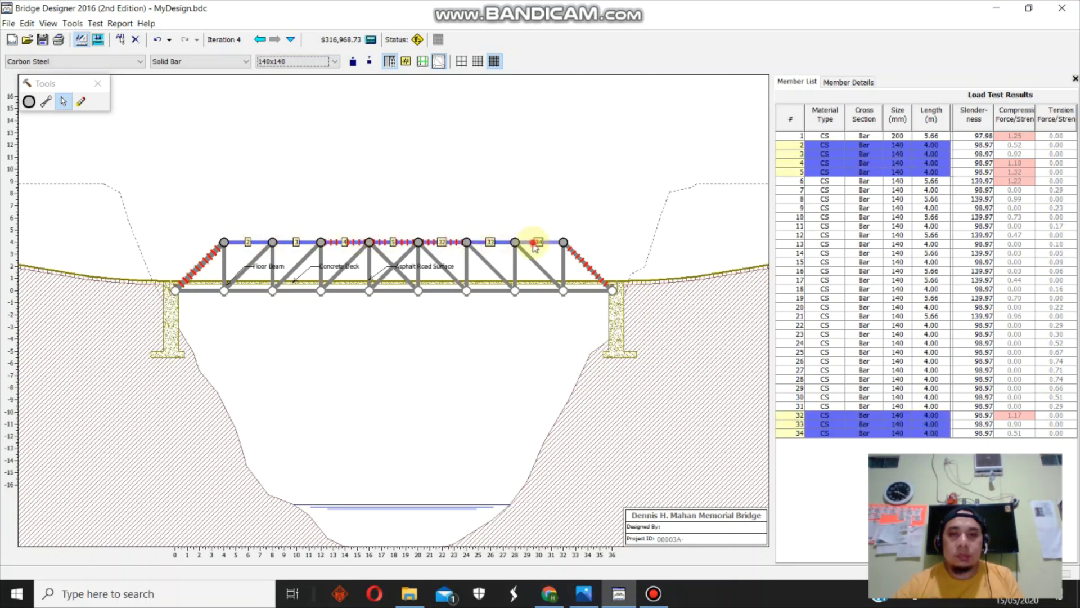
pyautogui.keyDown('ctrl'); pyautogui.click(580, 256); pyautogui.keyUp('ctrl')
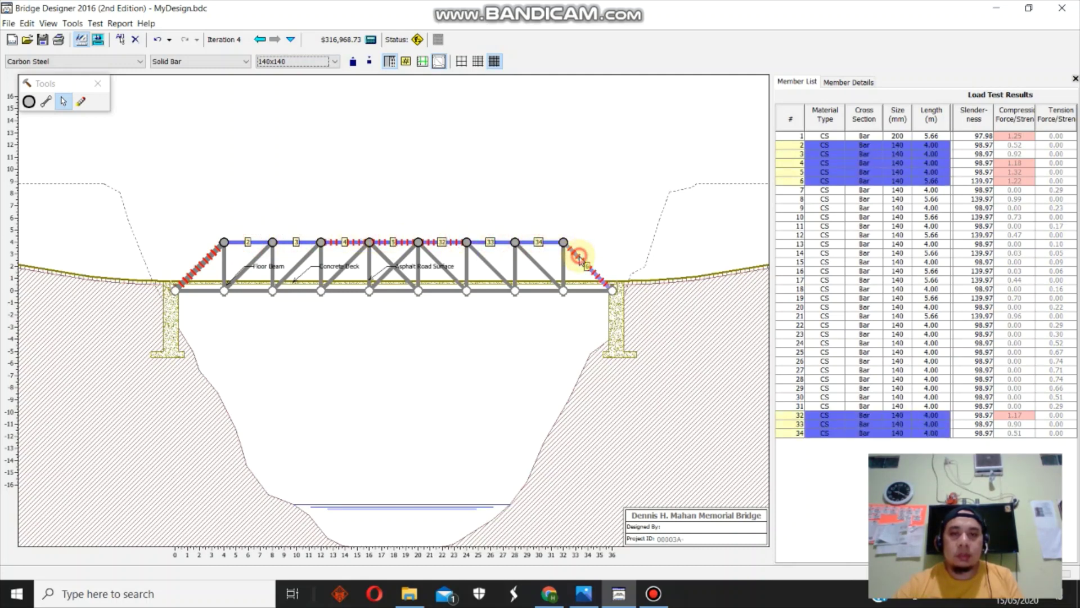
pyautogui.click(298, 62)
pyautogui.click(290, 133)
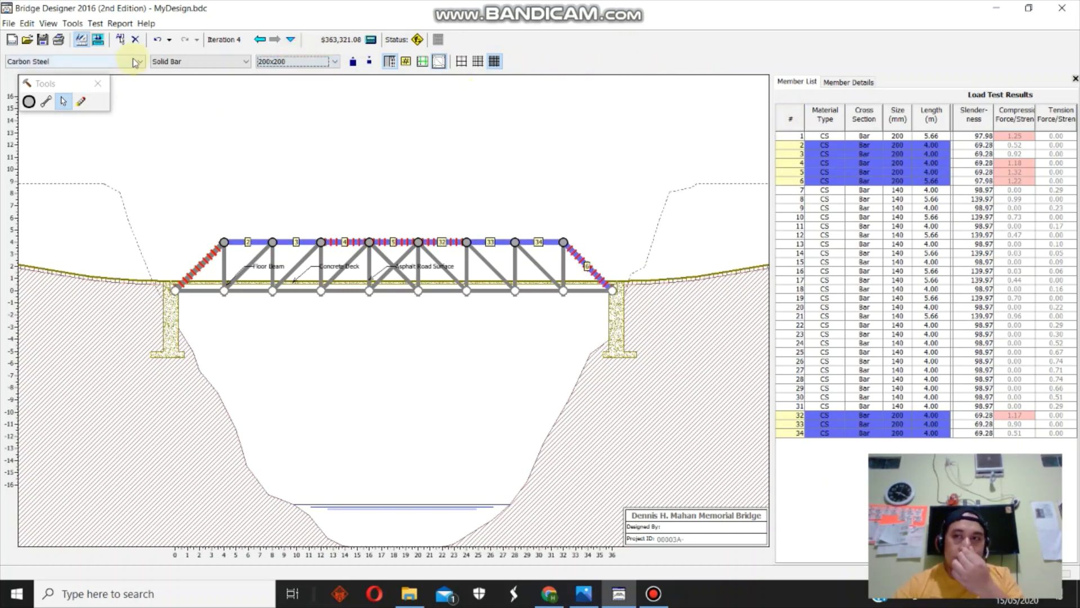
# - Run the load test on the resized truss and return to the drawing board
pyautogui.click(1016, 137)
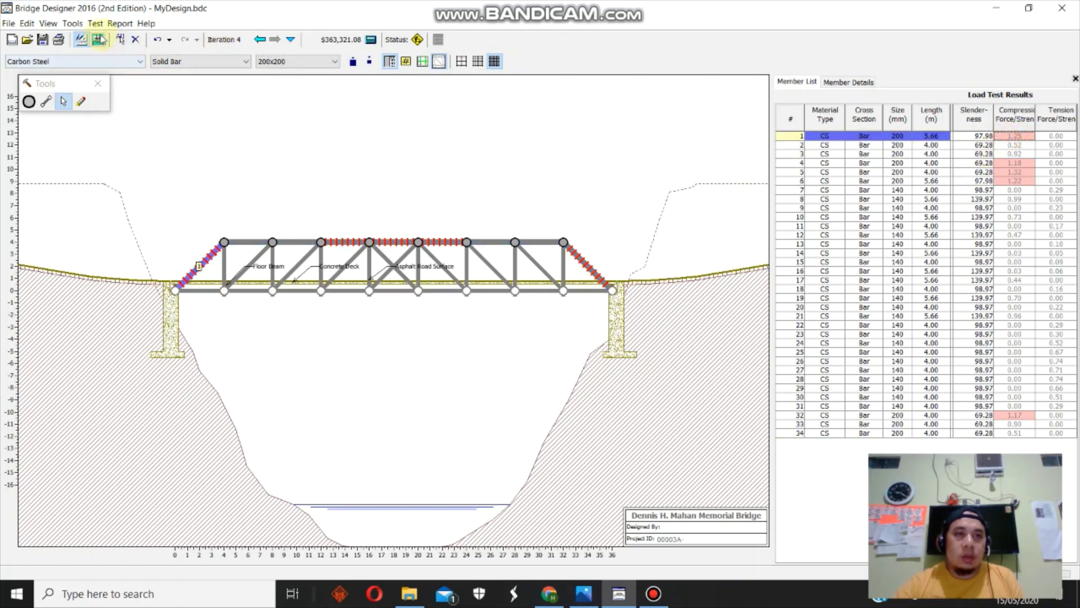
pyautogui.click(99, 40)
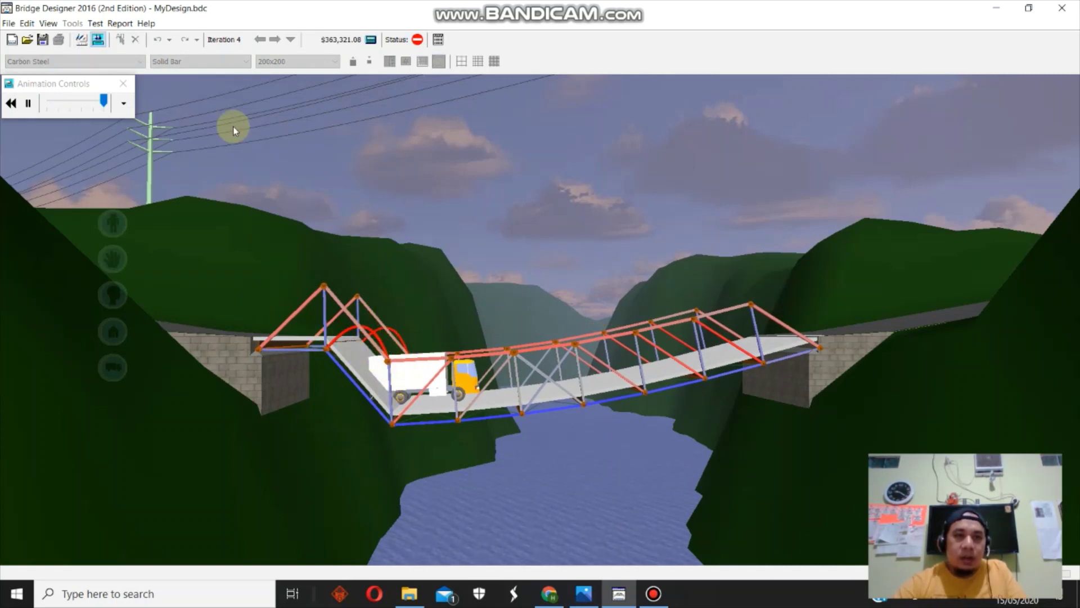
pyautogui.click(81, 40)
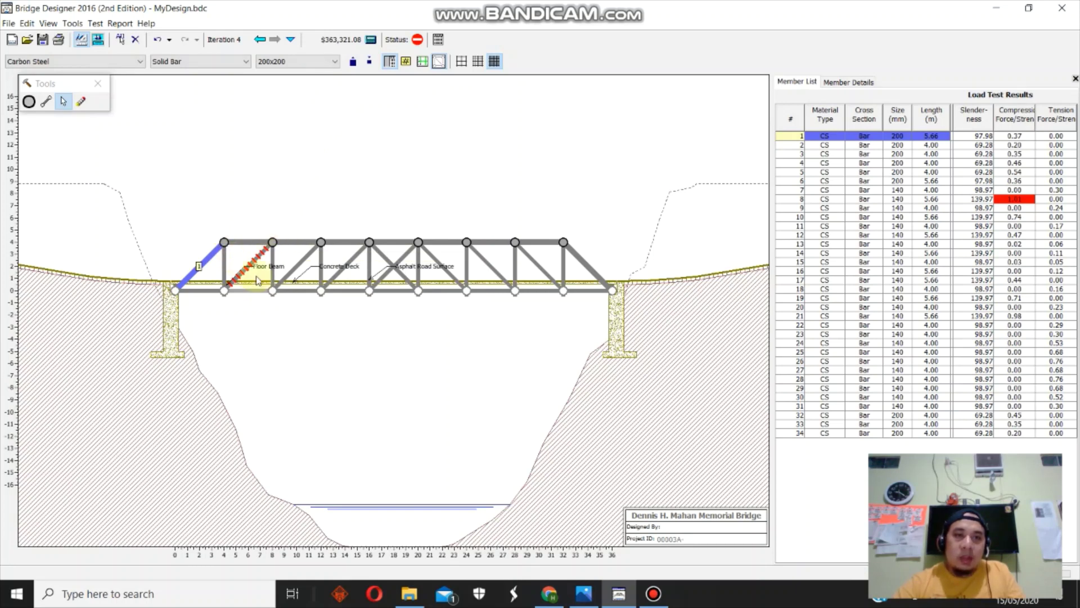
# - Erase the top-chord joint at 4 m and place a new joint at the same location
pyautogui.click(81, 102)
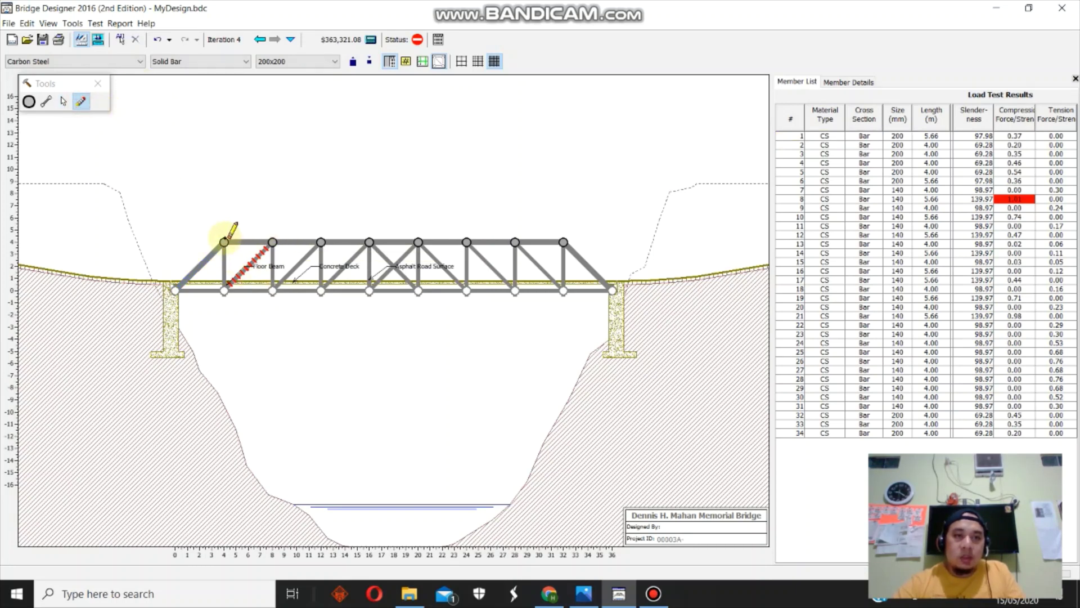
pyautogui.click(224, 242)
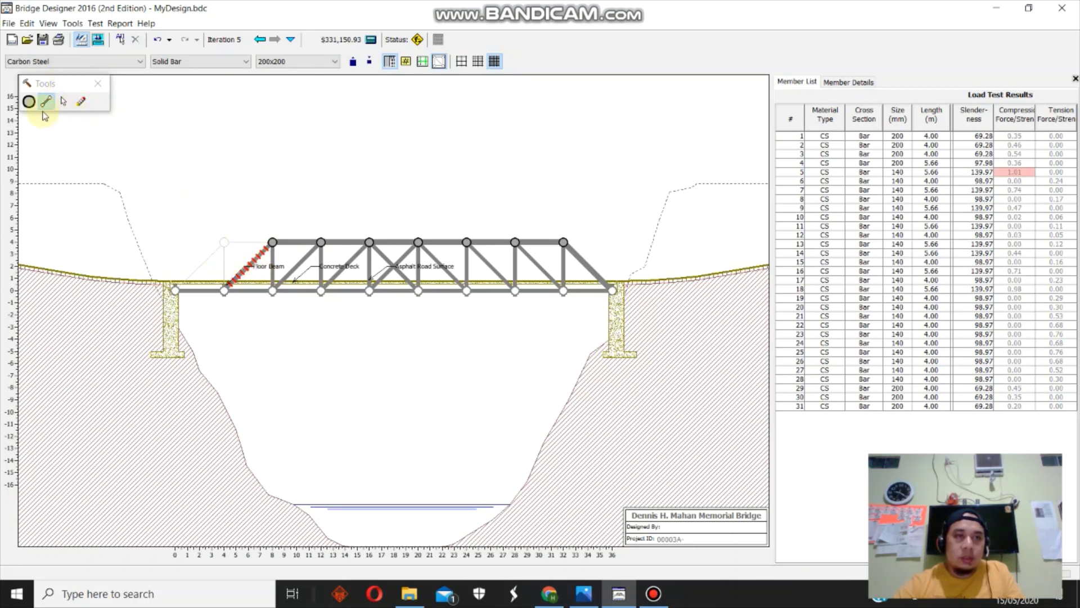
pyautogui.click(29, 102)
pyautogui.click(224, 242)
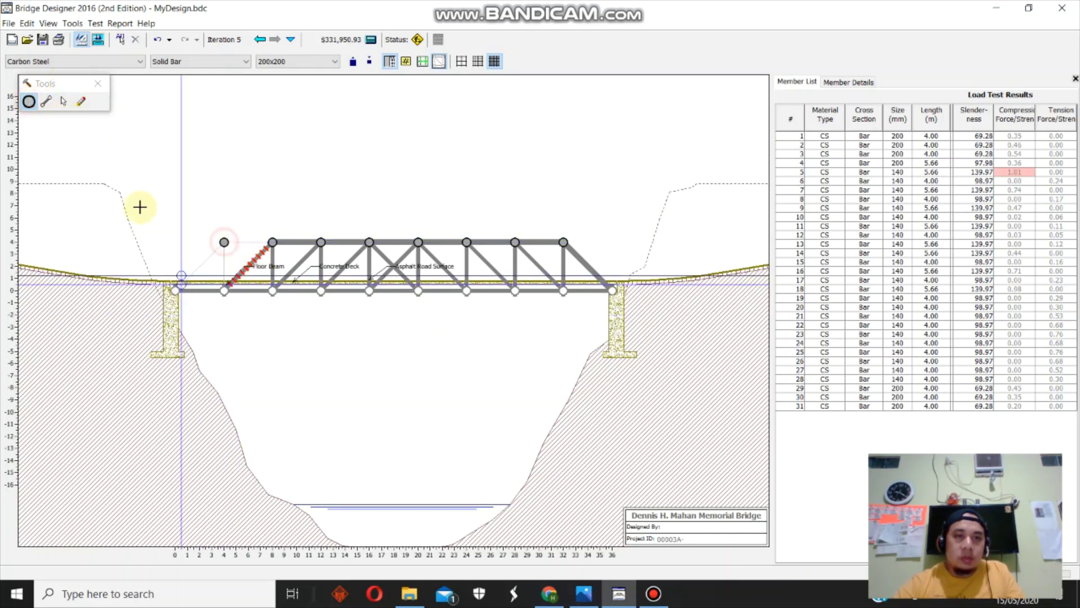
# - Redraw the members at the 4 m top joint and add crossing diagonals down from the 4, 8 and 12 m top joints, all 200x200
pyautogui.click(48, 102)
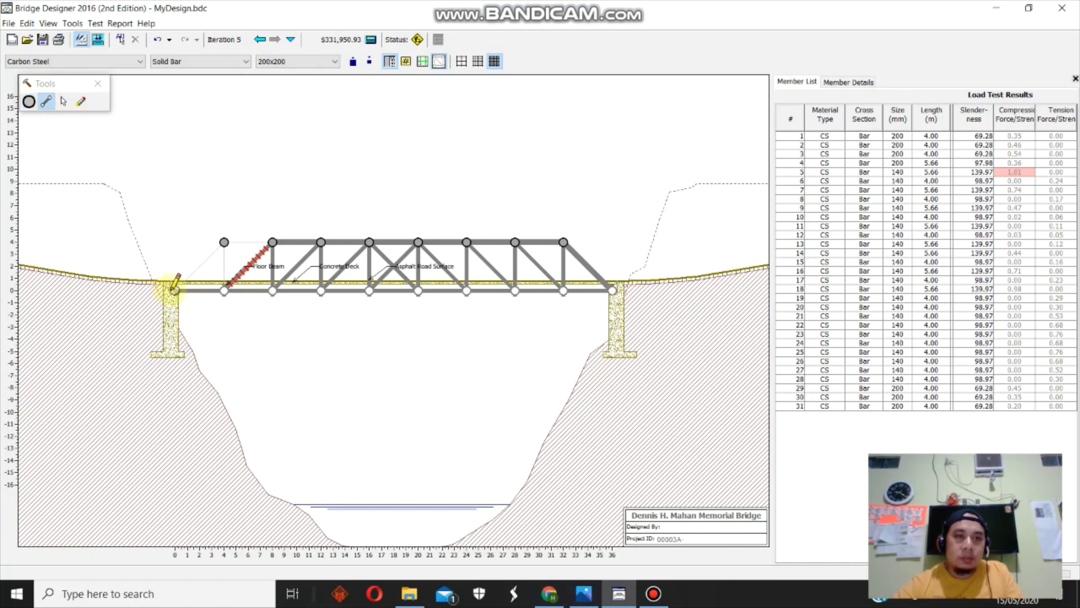
pyautogui.moveTo(173, 288)
pyautogui.mouseDown()
pyautogui.moveTo(224, 242)
pyautogui.moveTo(273, 242)
pyautogui.moveTo(224, 290)
pyautogui.mouseUp()
pyautogui.moveTo(224, 242); pyautogui.dragTo(272, 291)
pyautogui.moveTo(272, 242)
pyautogui.mouseDown()
pyautogui.moveTo(325, 277)
pyautogui.moveTo(320, 290)
pyautogui.mouseUp()
pyautogui.moveTo(321, 242)
pyautogui.mouseDown()
pyautogui.moveTo(374, 273)
pyautogui.moveTo(370, 290)
pyautogui.mouseUp()
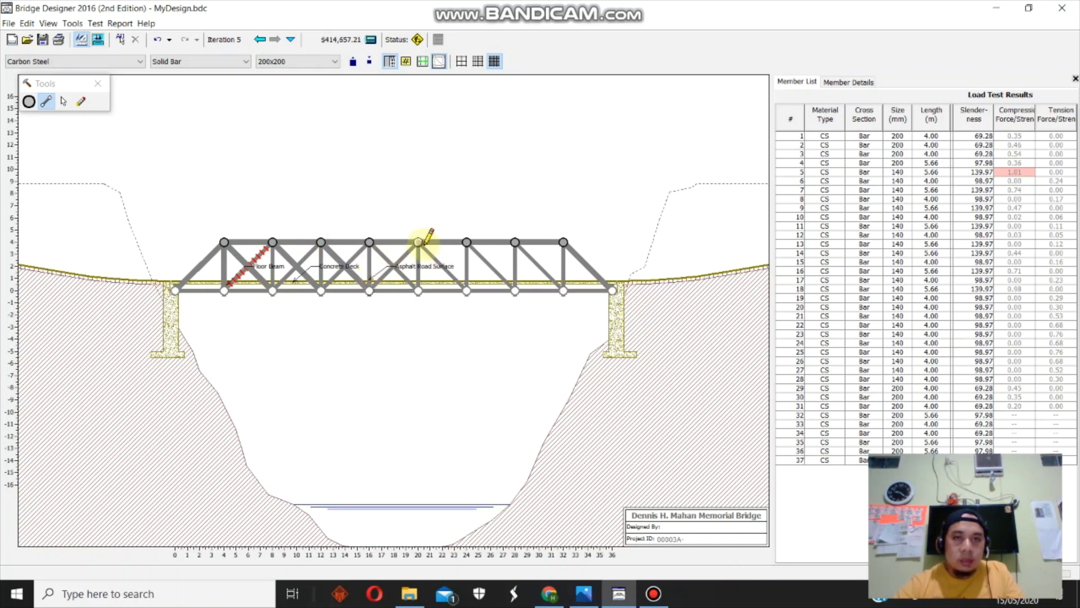
# - Draw three 140x140 crossing diagonals from the 24, 28 and 32 m top joints to the bottom joints at 20, 24 and 28 m
pyautogui.click(272, 61)
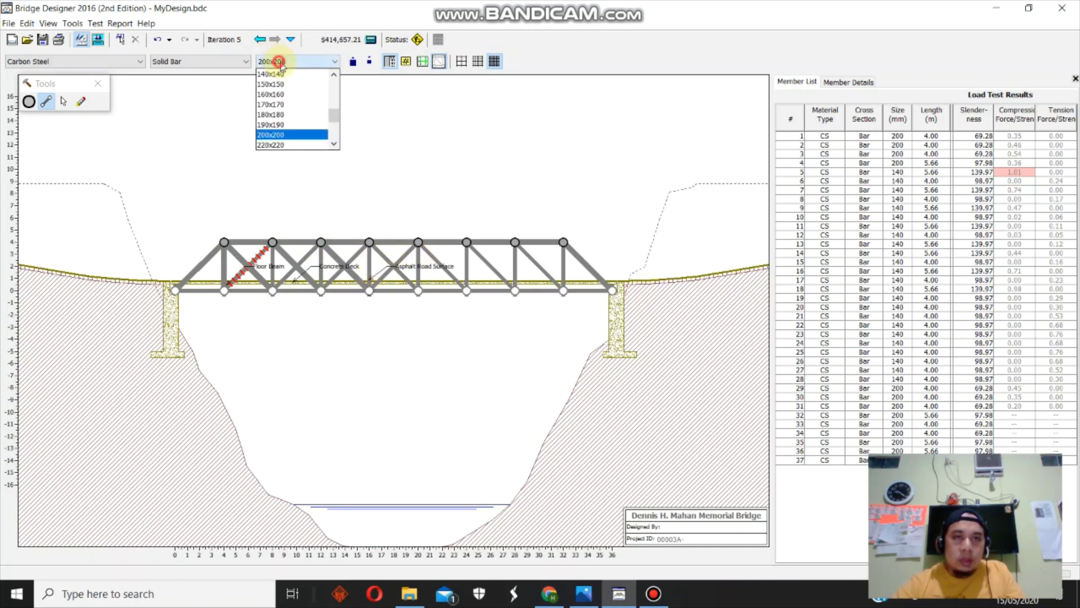
pyautogui.click(301, 75)
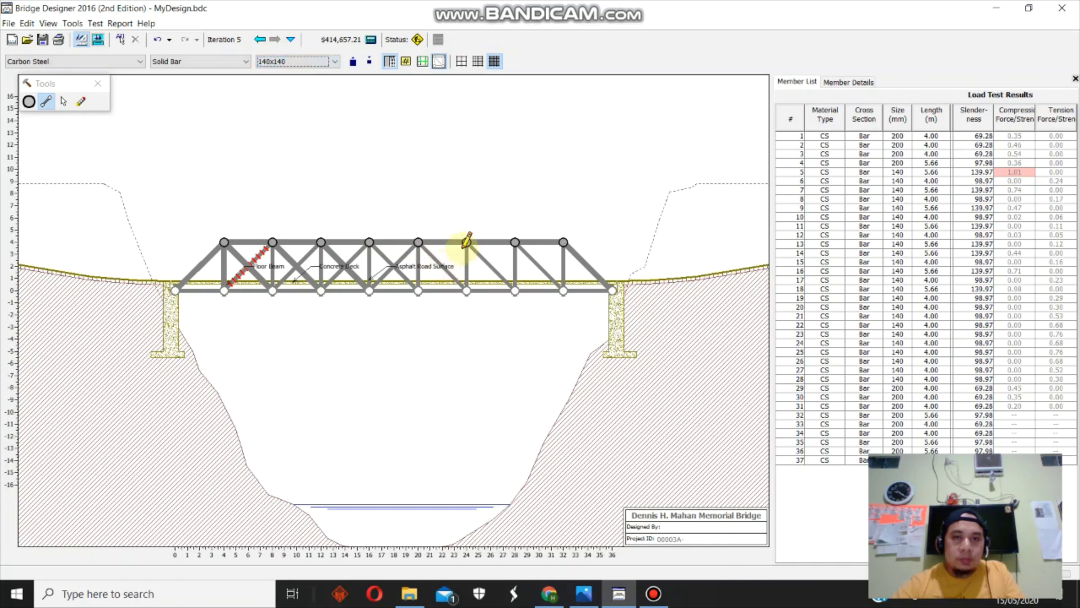
pyautogui.moveTo(466, 242)
pyautogui.mouseDown()
pyautogui.moveTo(475, 234)
pyautogui.moveTo(419, 290)
pyautogui.mouseUp()
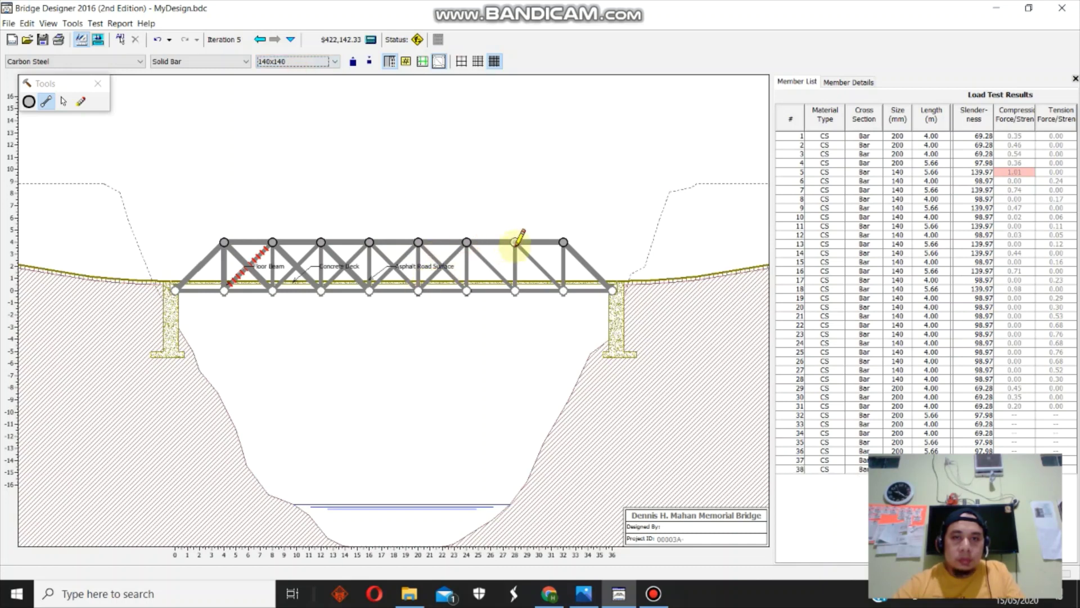
pyautogui.moveTo(515, 242); pyautogui.dragTo(466, 291)
pyautogui.moveTo(564, 242)
pyautogui.mouseDown()
pyautogui.moveTo(535, 251)
pyautogui.moveTo(515, 290)
pyautogui.mouseUp()
# - Set the three crossing diagonals starting from the 4, 8 and 12 m top joints to size 140x140
pyautogui.click(67, 107)
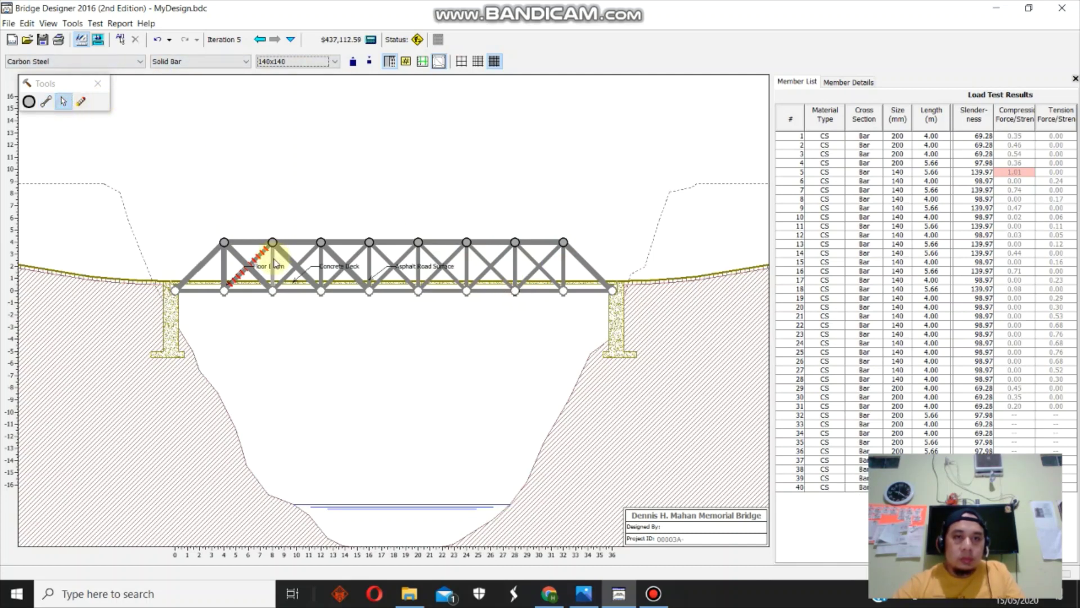
pyautogui.click(251, 268)
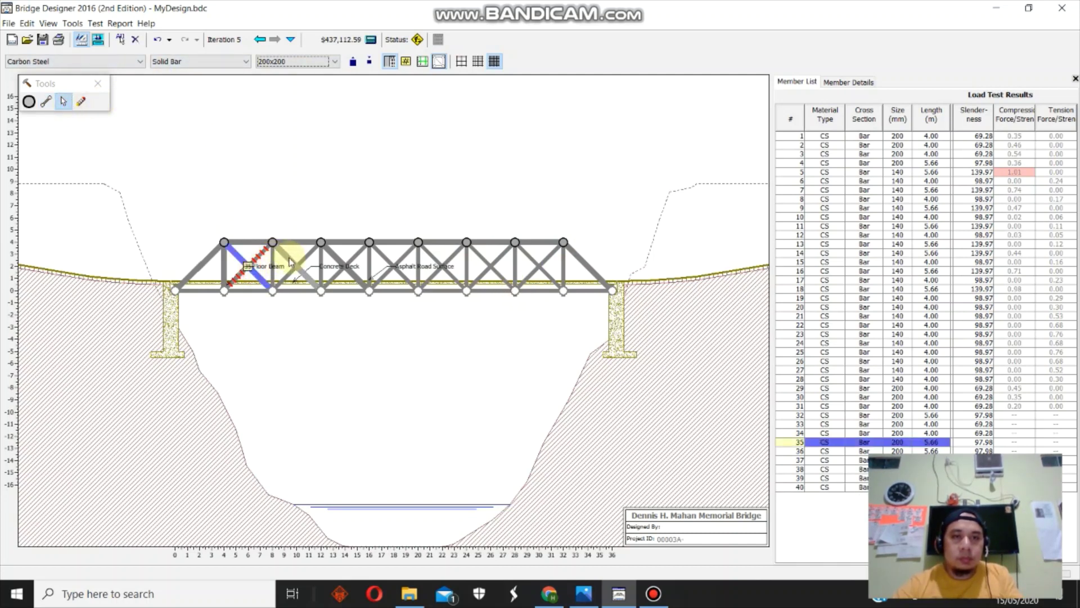
pyautogui.keyDown('ctrl'); pyautogui.click(290, 261); pyautogui.keyUp('ctrl')
pyautogui.keyDown('ctrl'); pyautogui.click(338, 258); pyautogui.keyUp('ctrl')
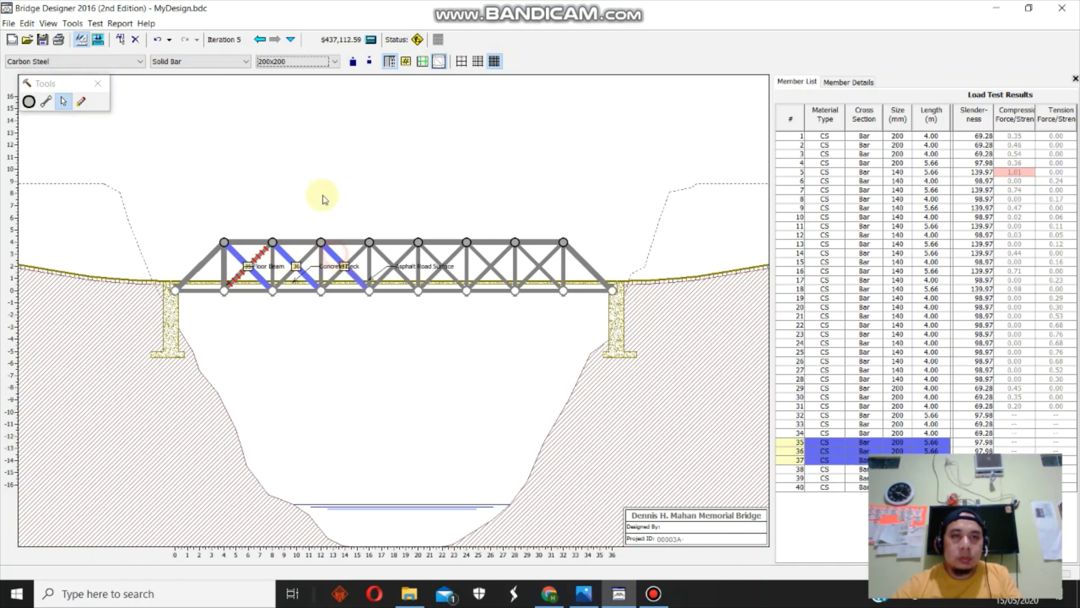
pyautogui.click(289, 62)
pyautogui.click(284, 76)
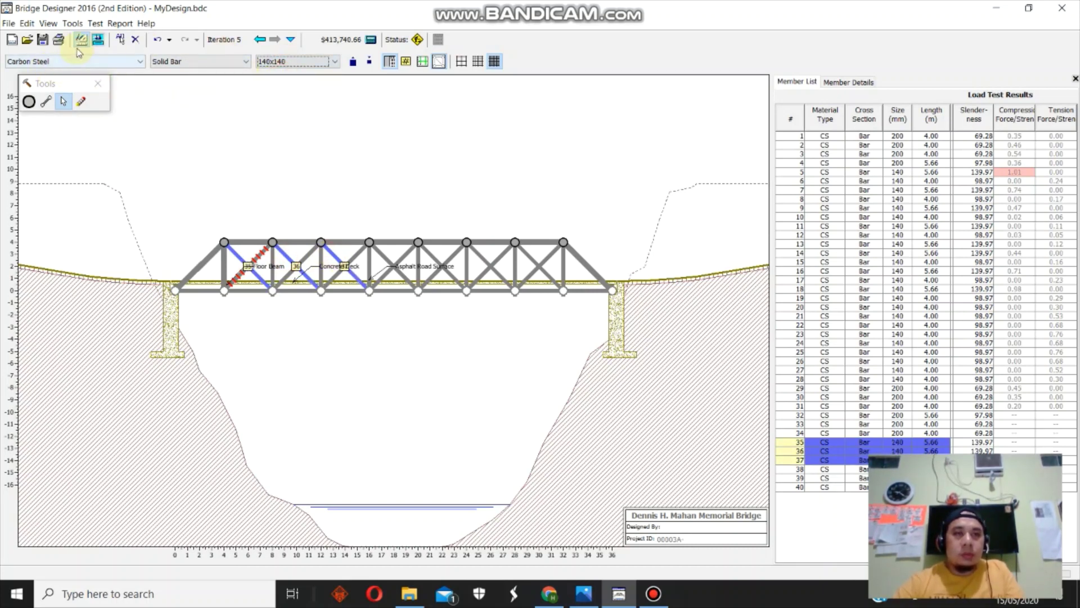
# - Run the load test and watch the truck crossing from shifted camera positions, the home view and the truck driver's view
pyautogui.click(97, 39)
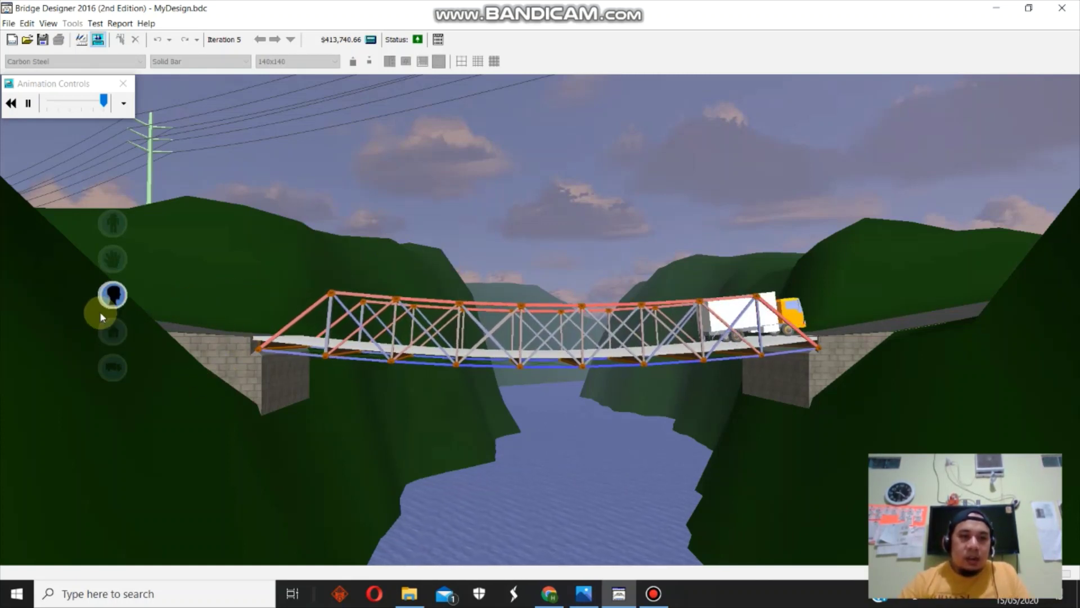
pyautogui.moveTo(113, 223); pyautogui.dragTo(109, 260)
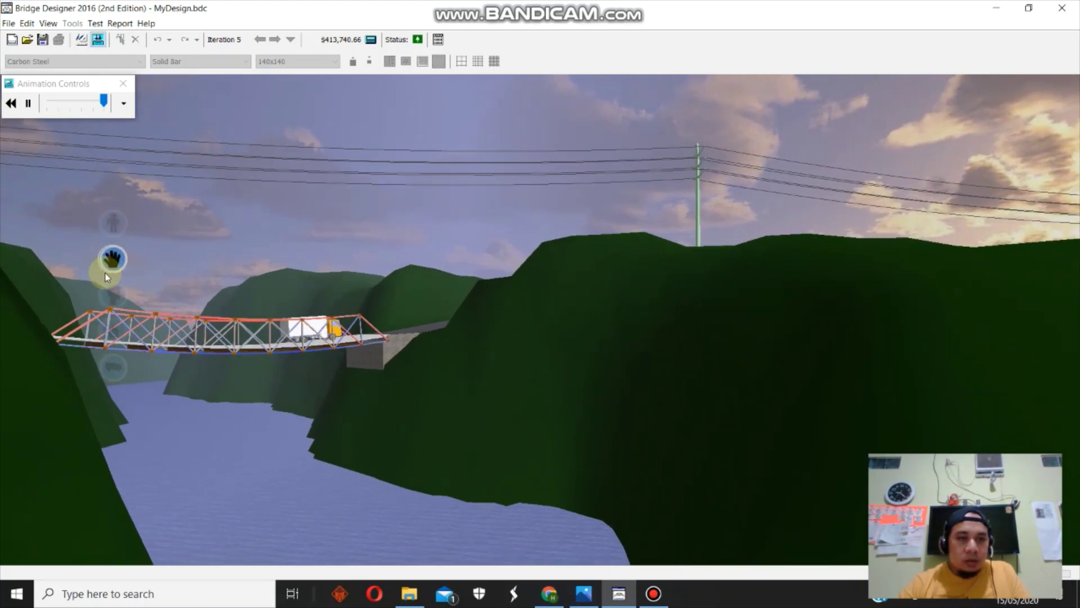
pyautogui.moveTo(117, 224); pyautogui.dragTo(126, 194)
pyautogui.moveTo(114, 264)
pyautogui.mouseDown()
pyautogui.moveTo(44, 280)
pyautogui.moveTo(164, 324)
pyautogui.moveTo(121, 304)
pyautogui.moveTo(113, 260)
pyautogui.mouseUp()
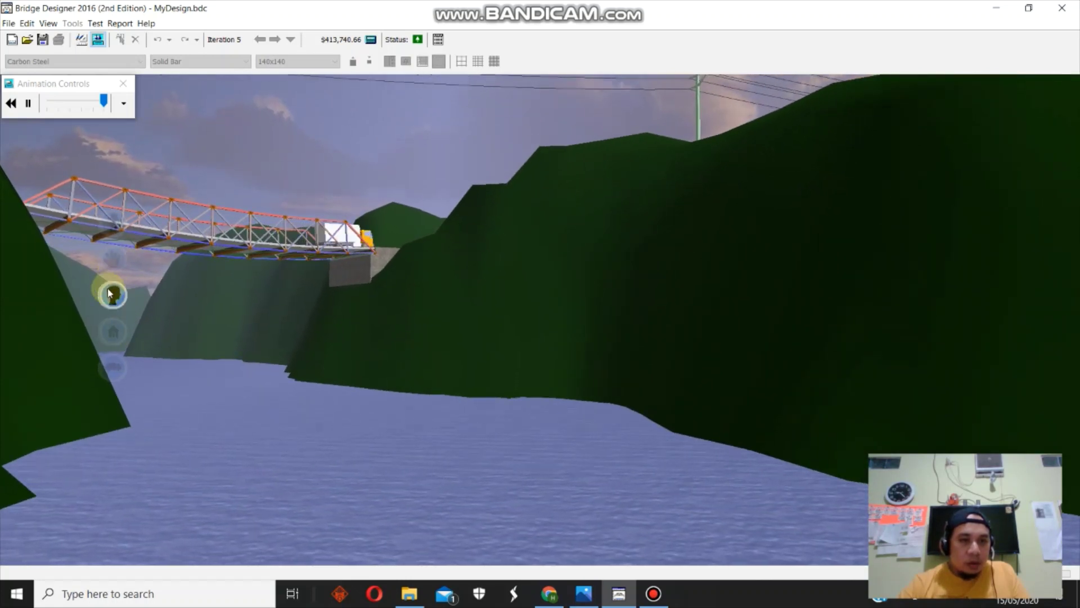
pyautogui.moveTo(109, 290); pyautogui.dragTo(113, 330)
pyautogui.click(113, 332)
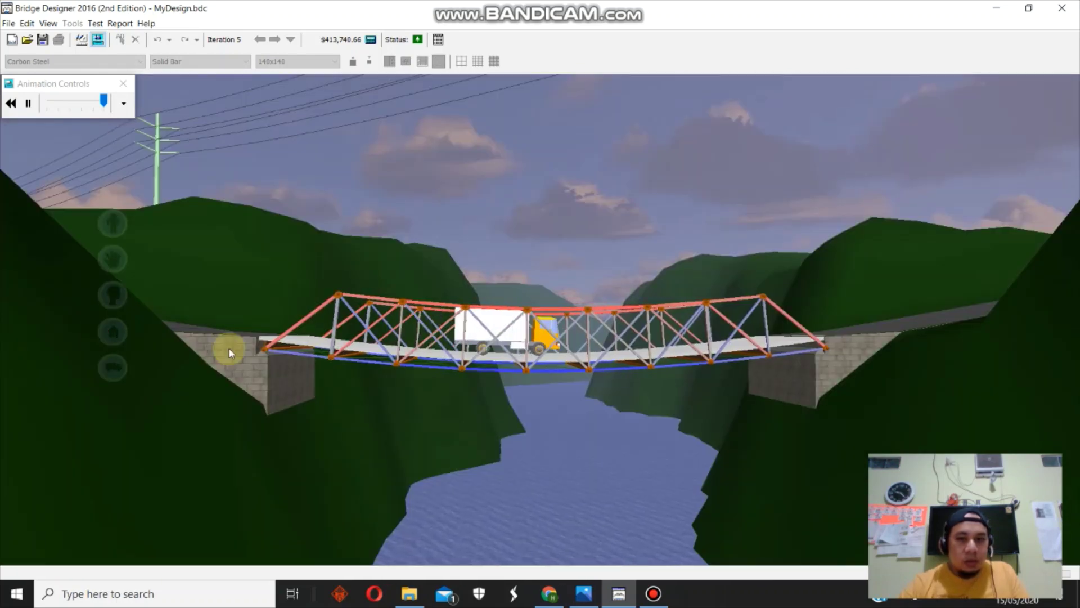
pyautogui.click(113, 367)
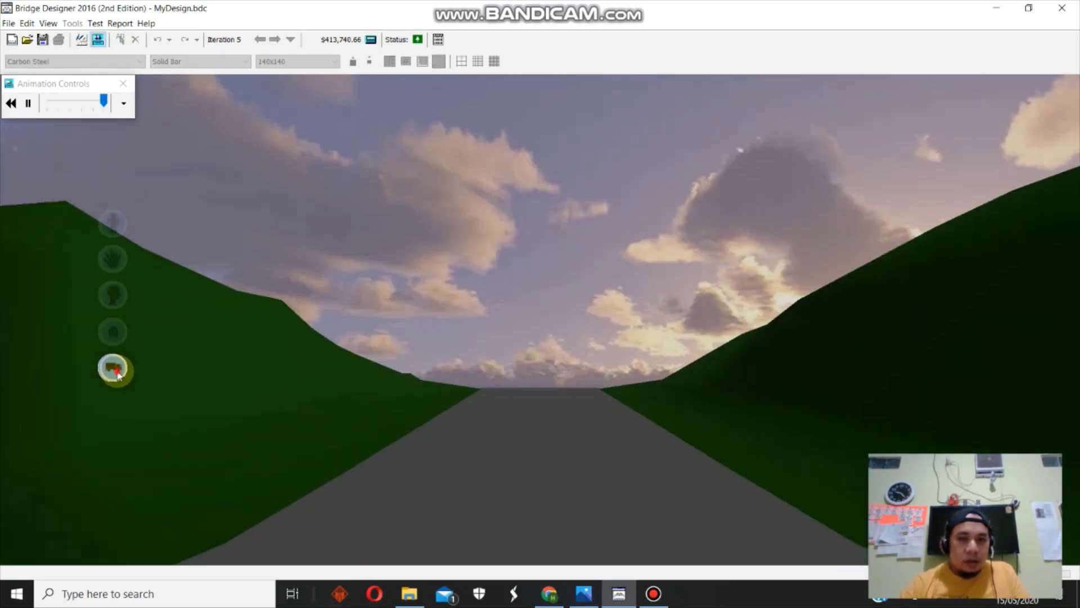
# - Watch the truck cross from the truck driver's view, switch back to the overall view, and return to the bridge drawing
pyautogui.click(115, 369)
pyautogui.click(117, 374)
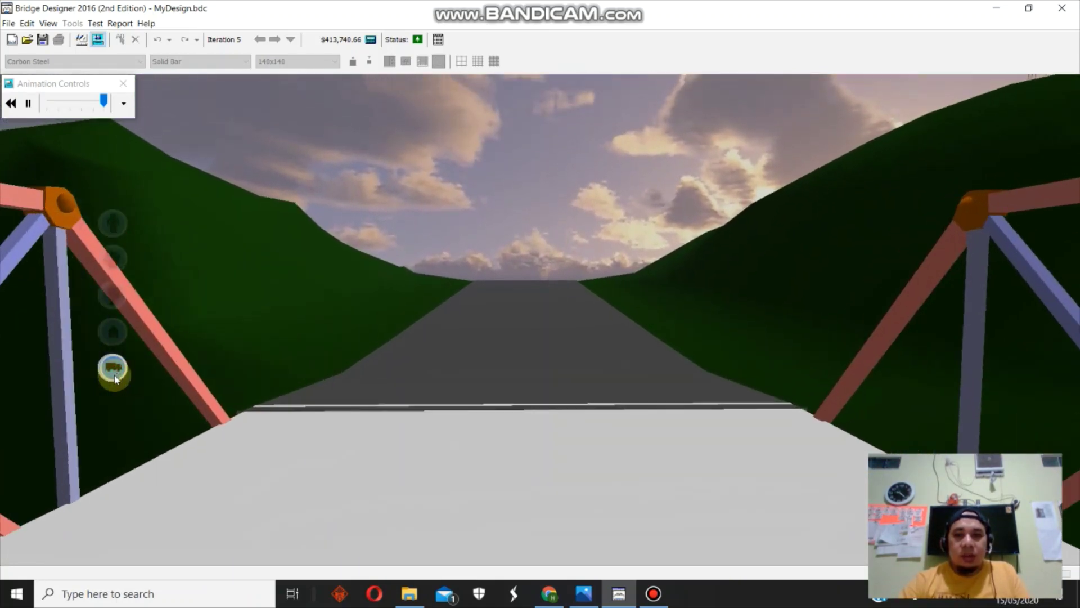
pyautogui.click(113, 371)
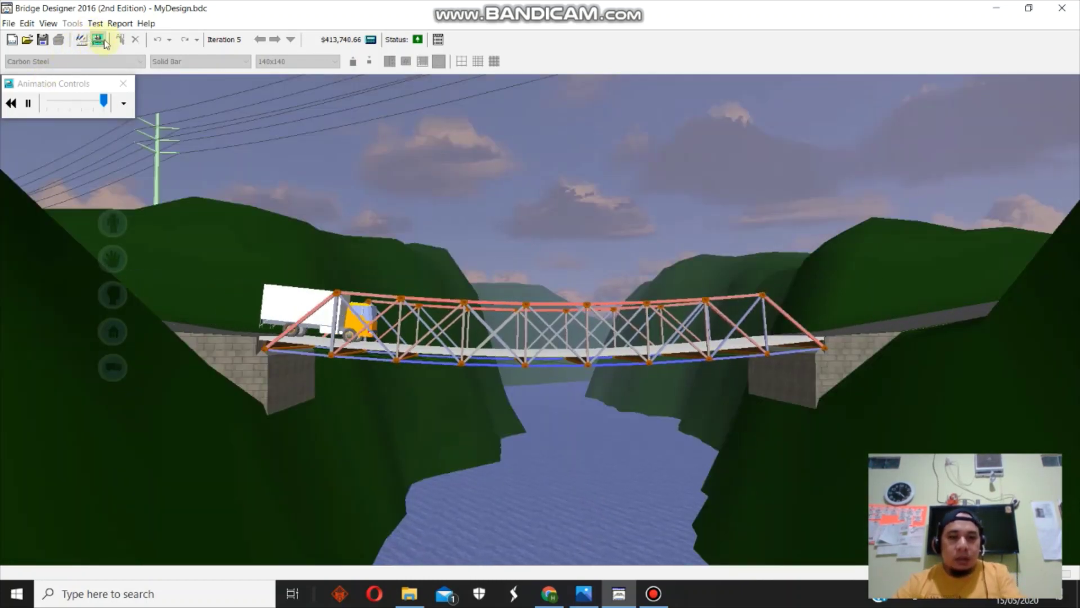
pyautogui.click(81, 40)
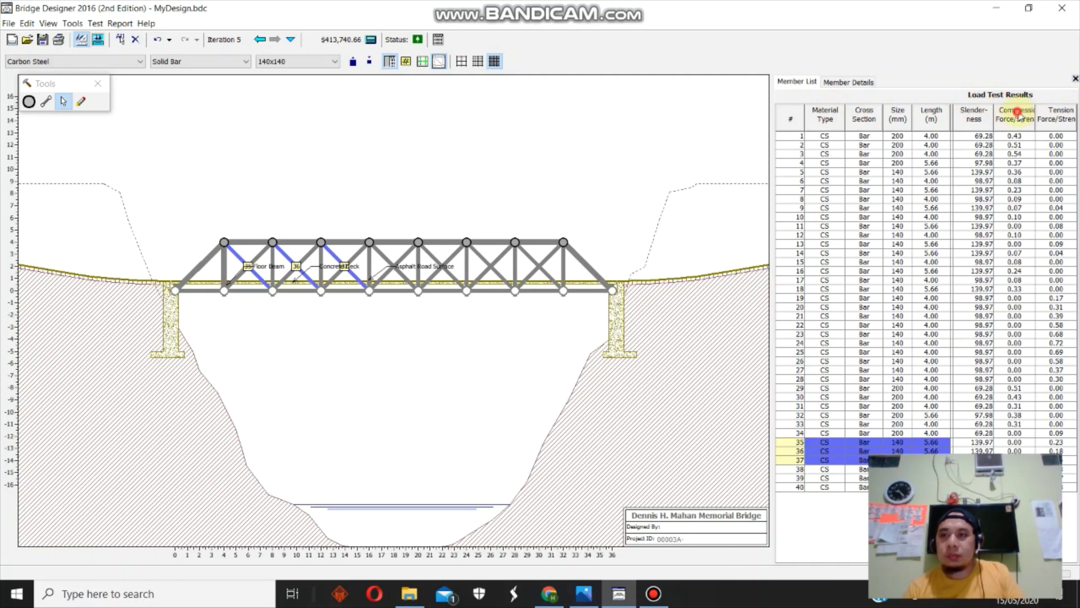
# - Sort the load test results by highest compression and by highest tension ratio, and review the cost calculations report
pyautogui.click(1017, 115)
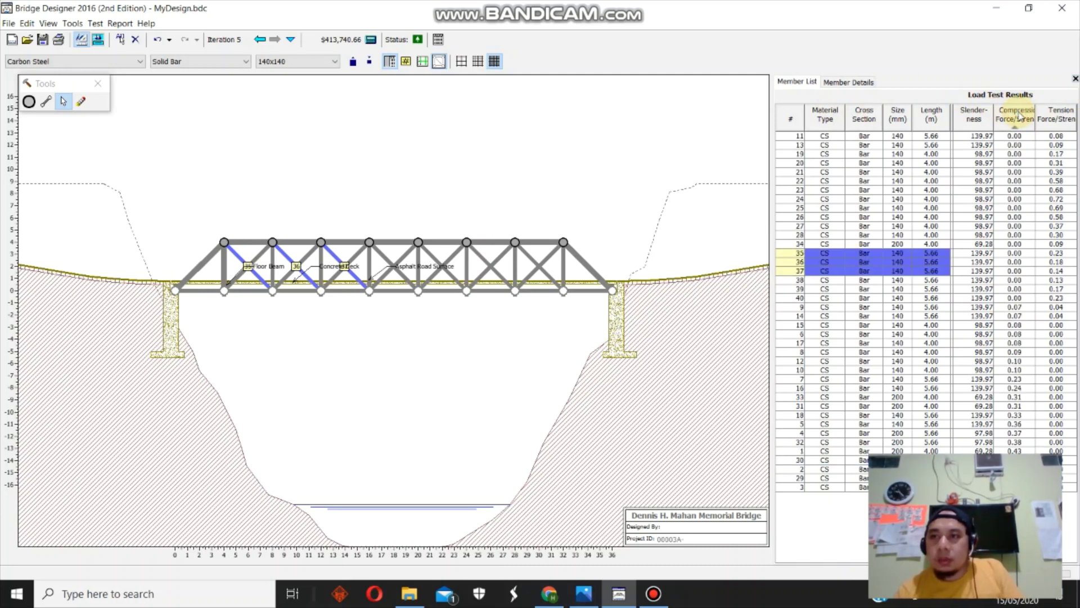
pyautogui.click(1018, 118)
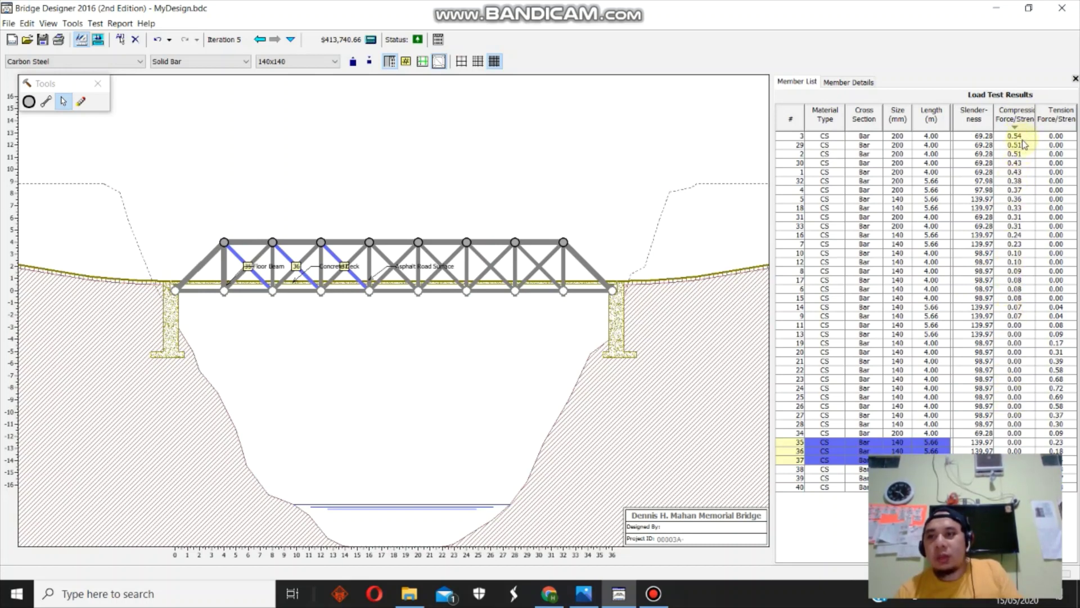
pyautogui.click(1047, 118)
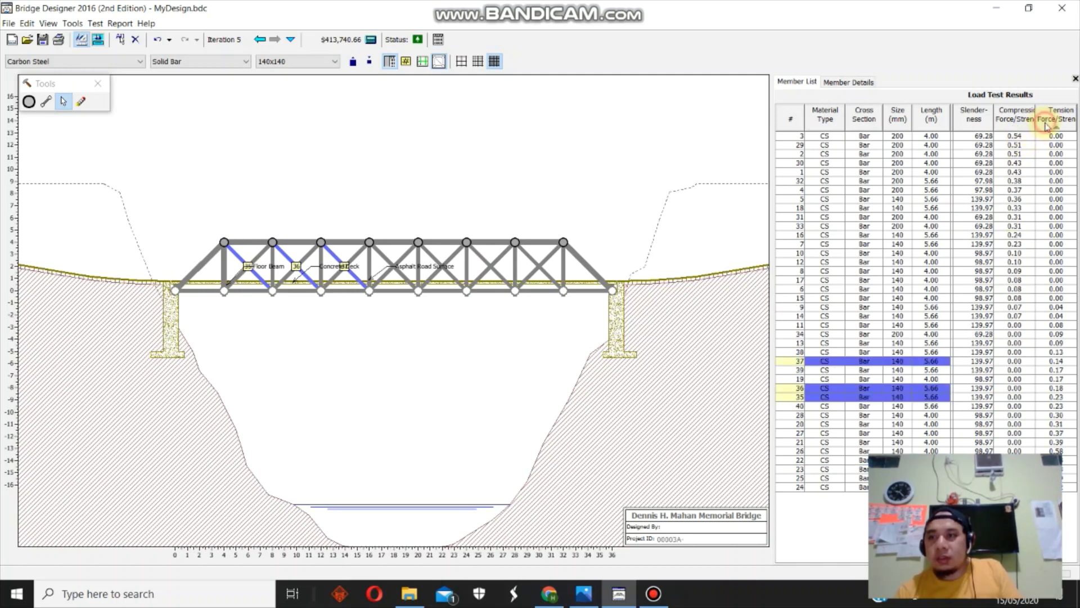
pyautogui.click(1046, 121)
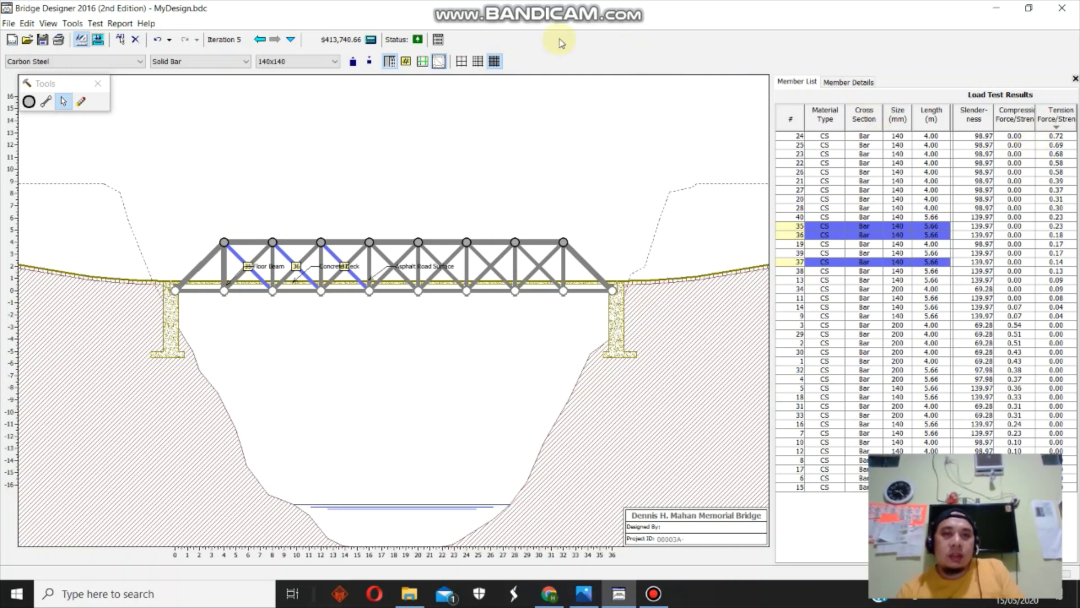
pyautogui.click(371, 40)
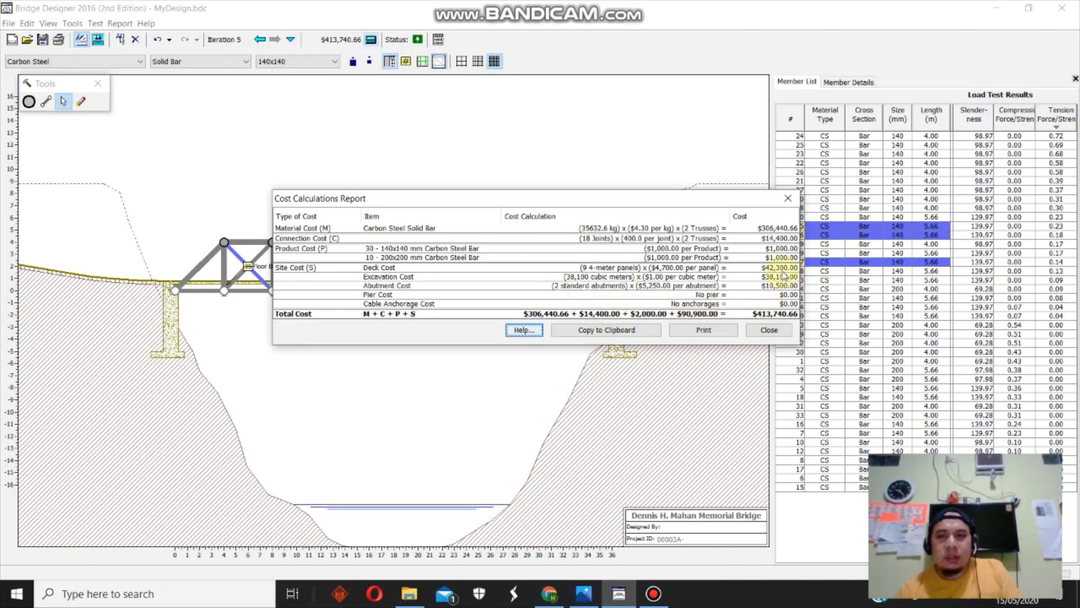
pyautogui.click(788, 201)
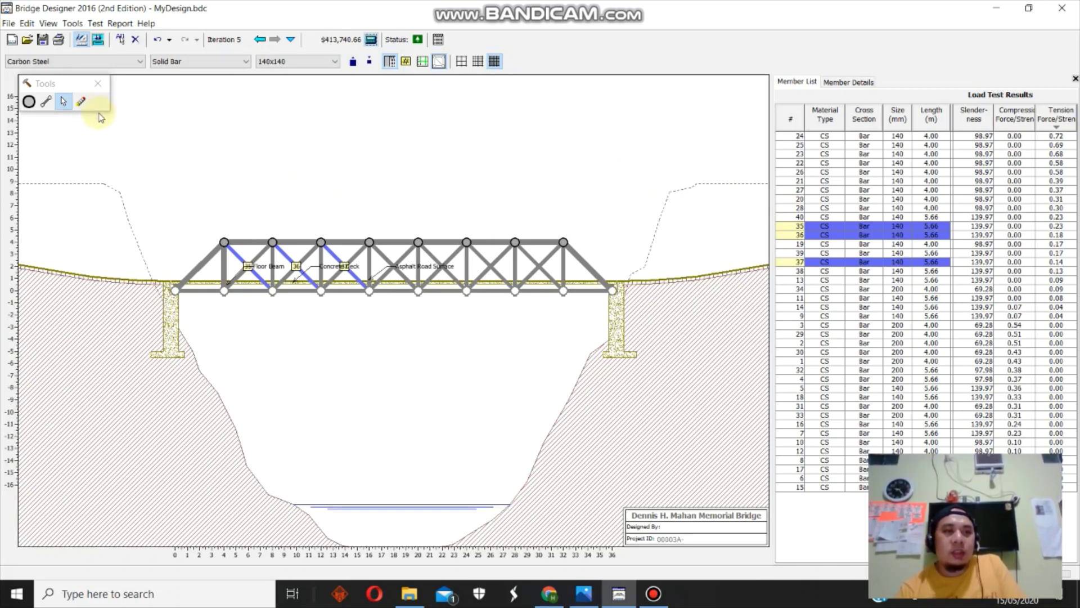
# - Raise the top joints at 4, 8, 12, 16 and 20 m to heights of about 6, 8, 9.75, 10 and 10.25 m
pyautogui.click(66, 105)
pyautogui.click(224, 243)
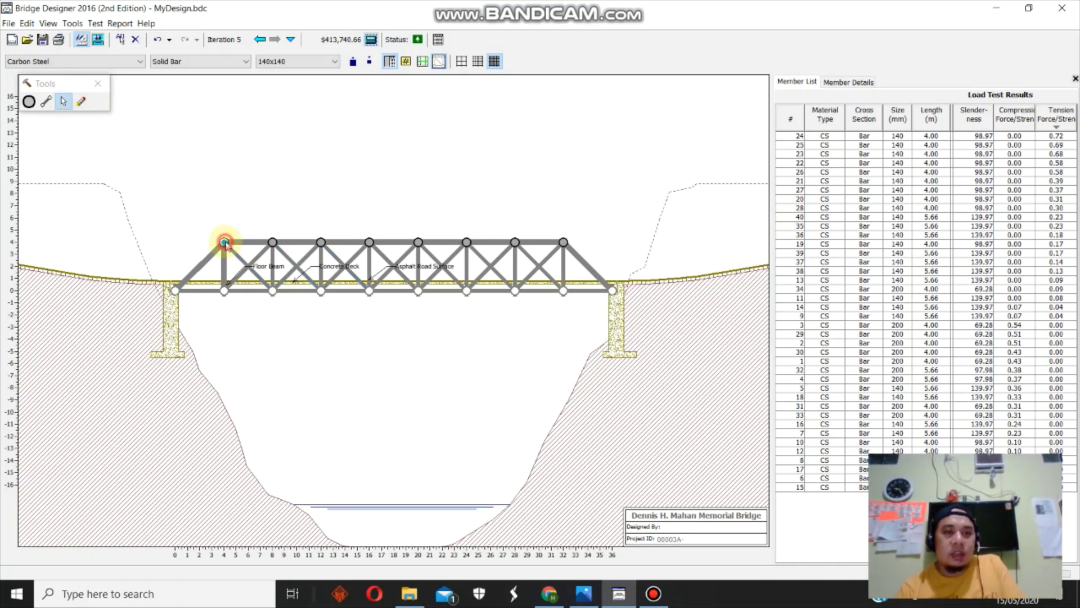
pyautogui.moveTo(228, 221); pyautogui.dragTo(276, 193)
pyautogui.moveTo(323, 244); pyautogui.dragTo(321, 173)
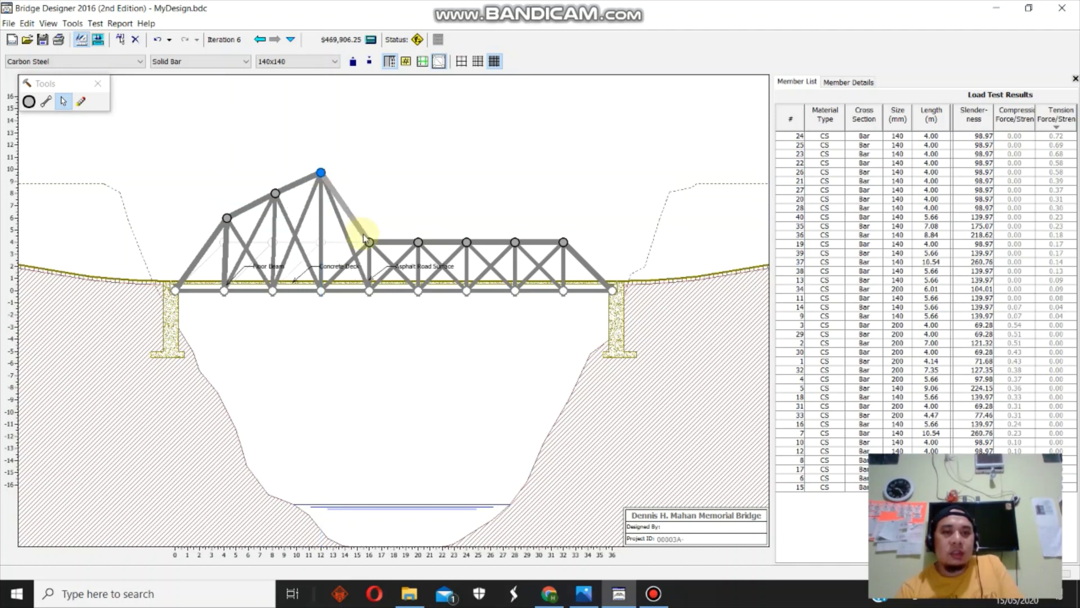
pyautogui.moveTo(369, 242); pyautogui.dragTo(379, 169)
pyautogui.moveTo(418, 241); pyautogui.dragTo(436, 167)
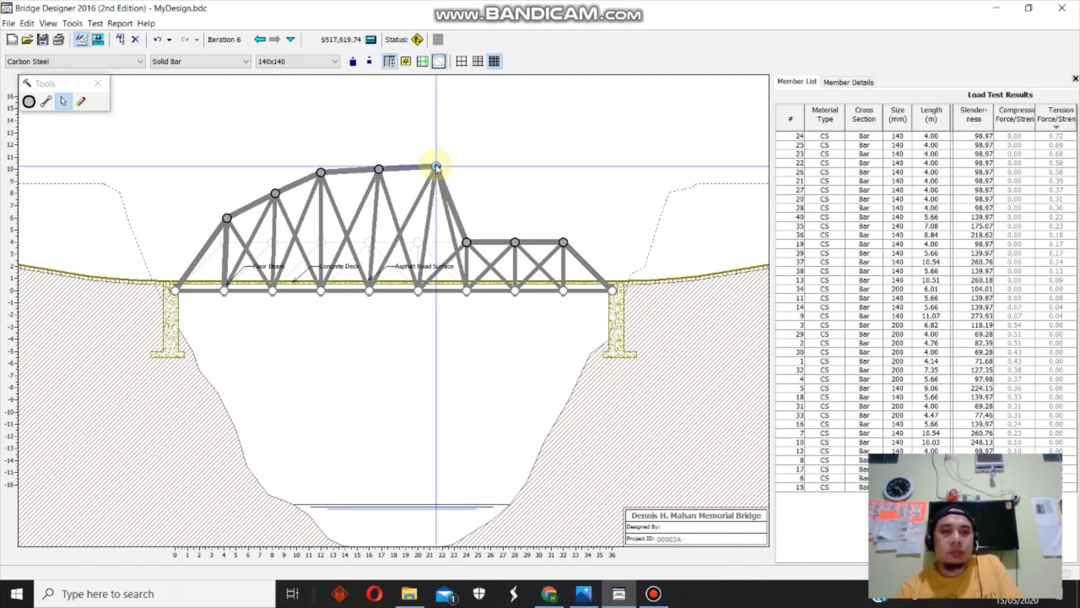
# - Complete the arched top chord by moving the top joints at 24, 28 and 32 m up to about 10, 8.5 and 6 m
pyautogui.moveTo(466, 242); pyautogui.dragTo(488, 167)
pyautogui.moveTo(515, 242); pyautogui.dragTo(534, 169)
pyautogui.moveTo(563, 242); pyautogui.dragTo(576, 218)
pyautogui.moveTo(533, 170); pyautogui.dragTo(491, 169)
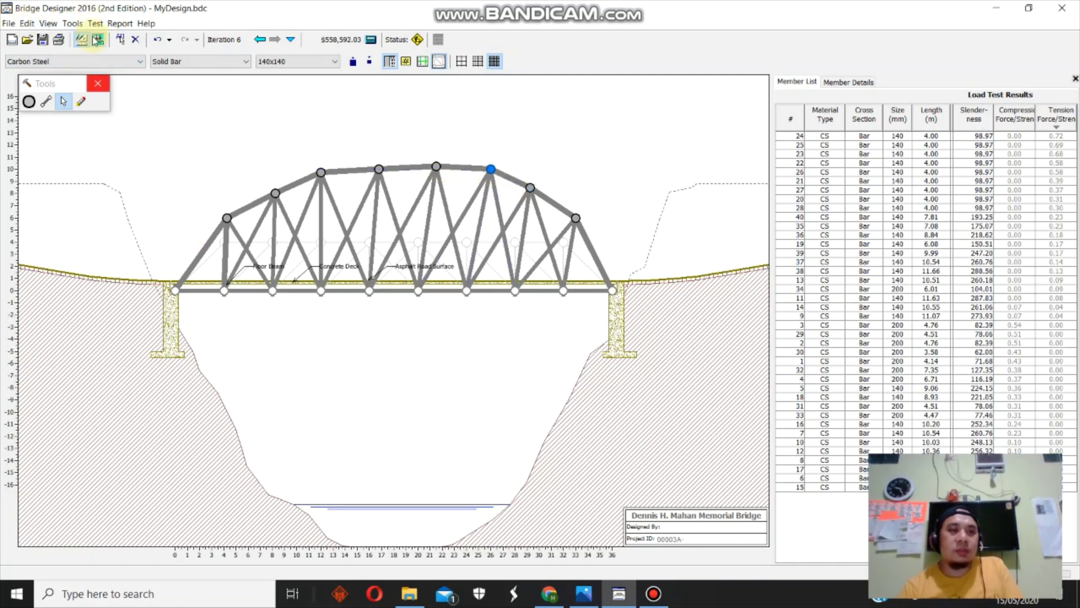
# - Run the load test on the arched truss, watch the truck cross, and return to the bridge drawing
pyautogui.click(97, 40)
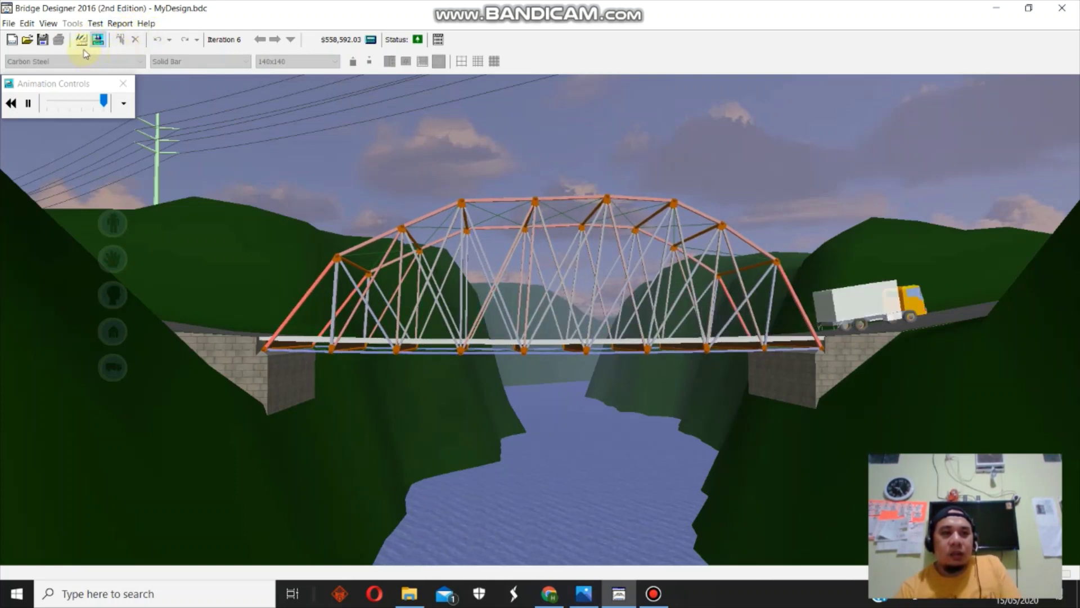
pyautogui.click(115, 367)
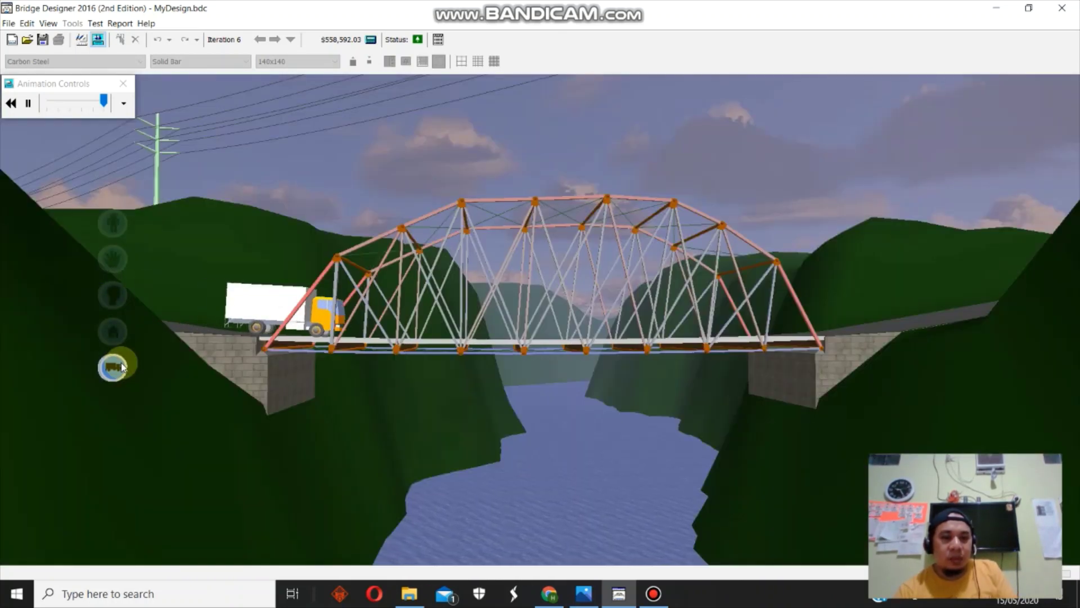
pyautogui.click(103, 39)
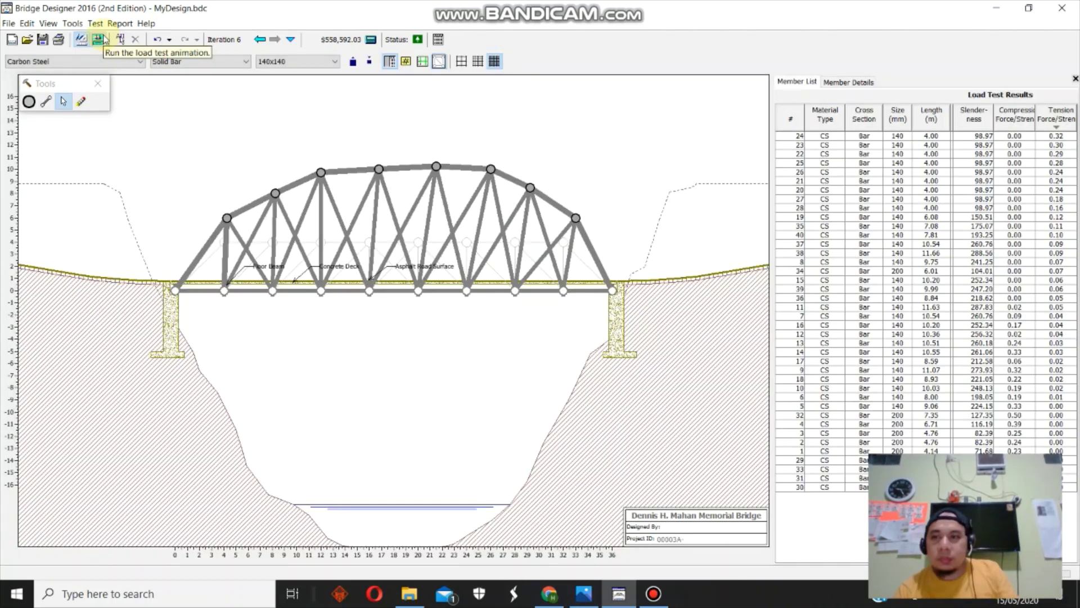
# - Rank the arched truss members by compression and tension ratio, highest first, and review the cost calculations report for this shape
pyautogui.click(1016, 116)
pyautogui.click(1015, 115)
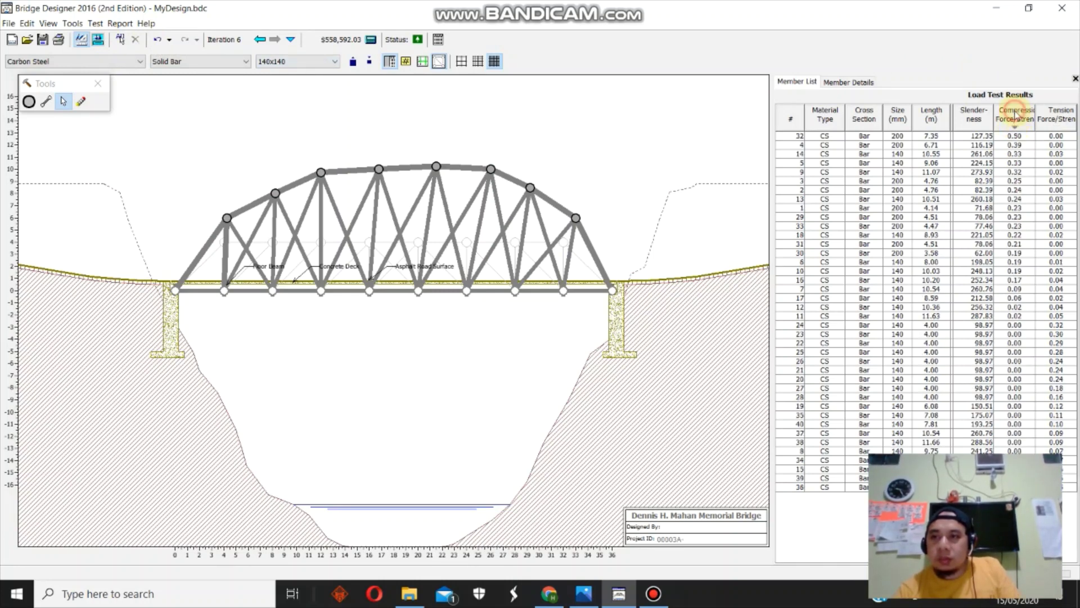
pyautogui.click(1050, 117)
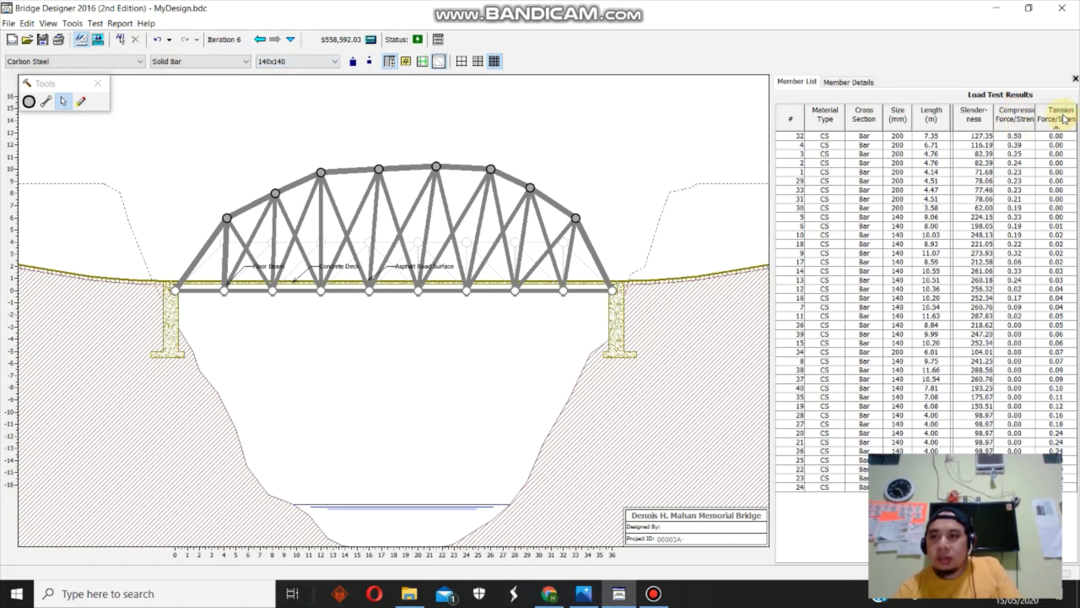
pyautogui.click(1047, 118)
pyautogui.click(1025, 118)
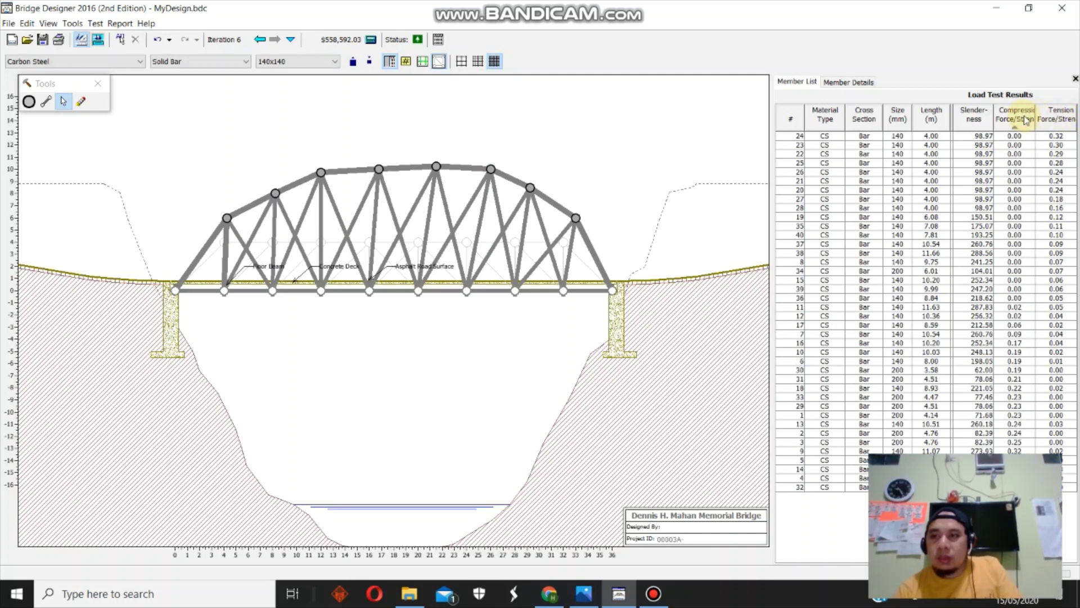
pyautogui.click(1025, 118)
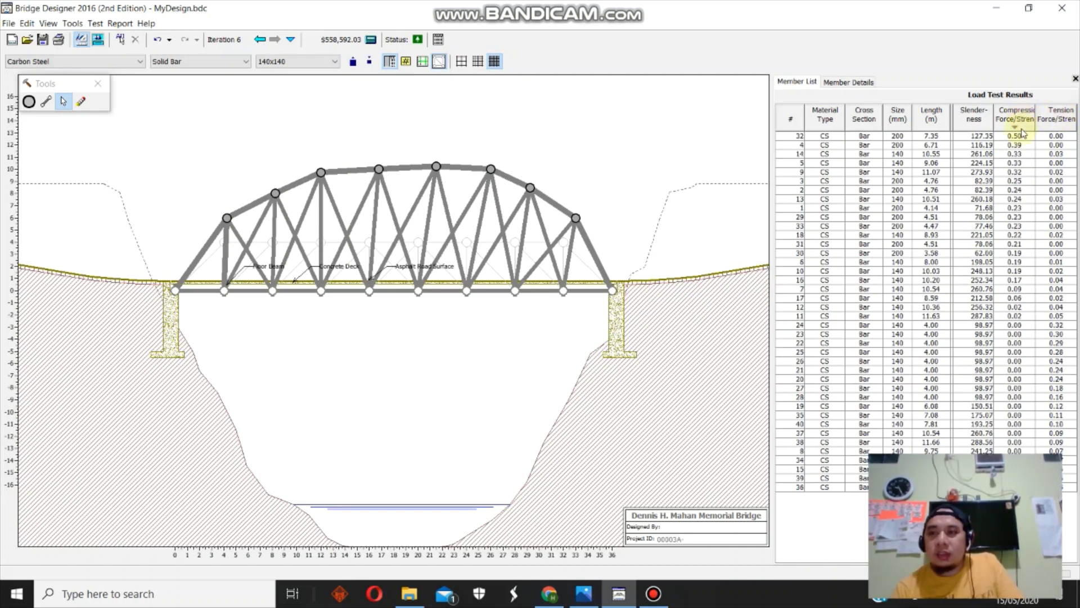
pyautogui.click(1060, 121)
pyautogui.click(1059, 121)
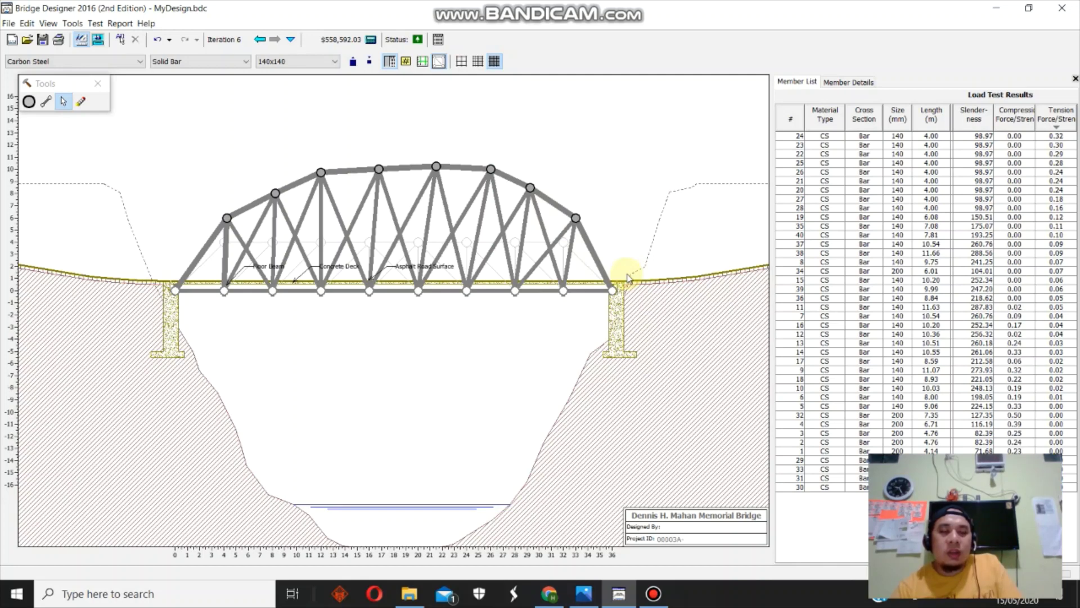
pyautogui.click(371, 40)
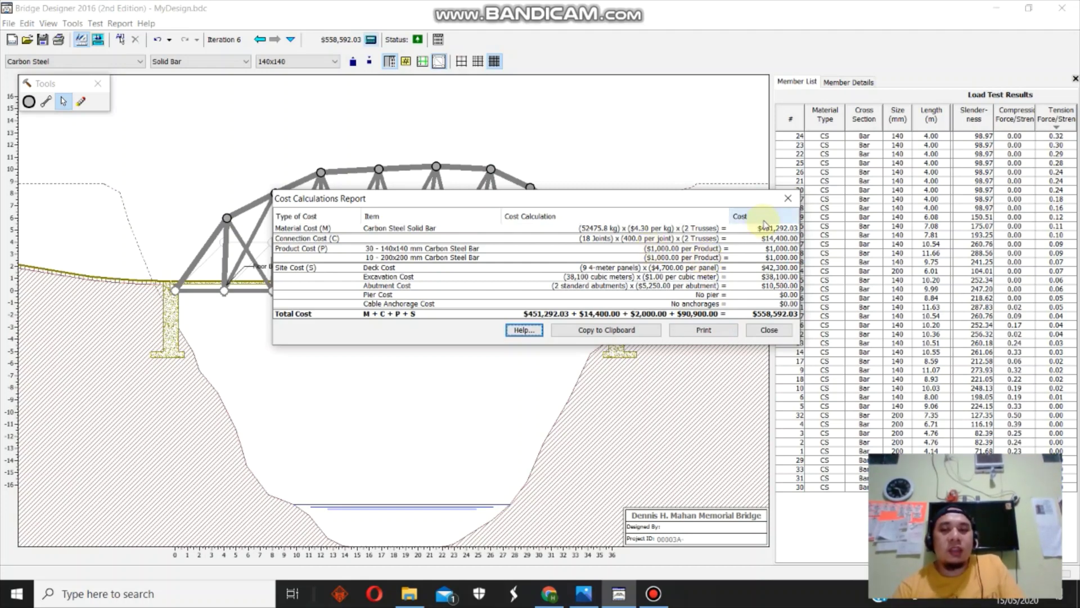
pyautogui.click(788, 200)
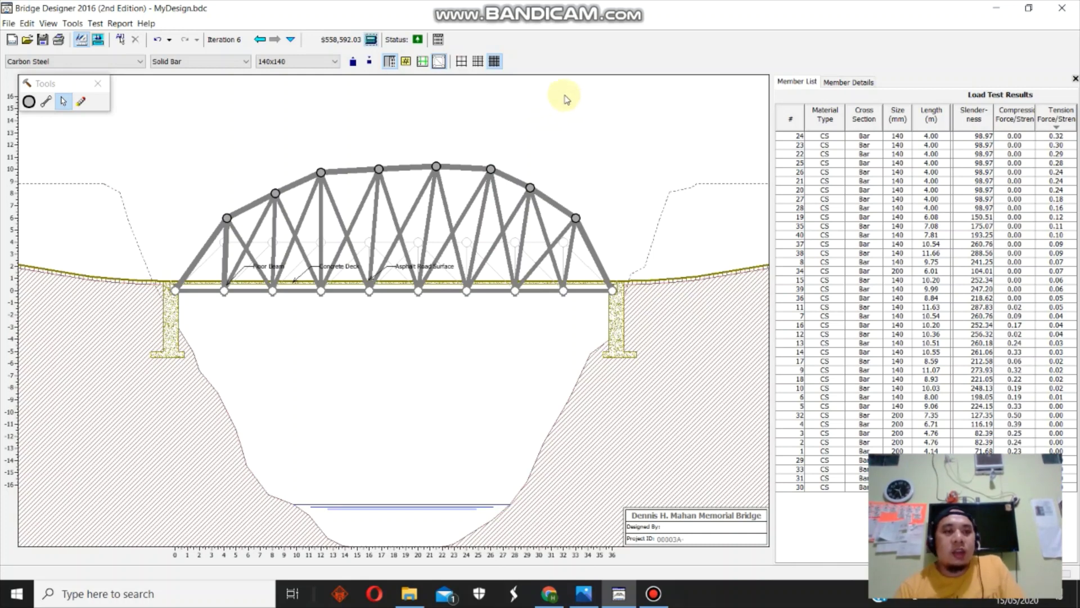
# - Open the sample designs and preview the listed bridges, from Suspension Bridge (20 meter span) through Combined Truss Bridge (36 meter span)
pyautogui.click(10, 26)
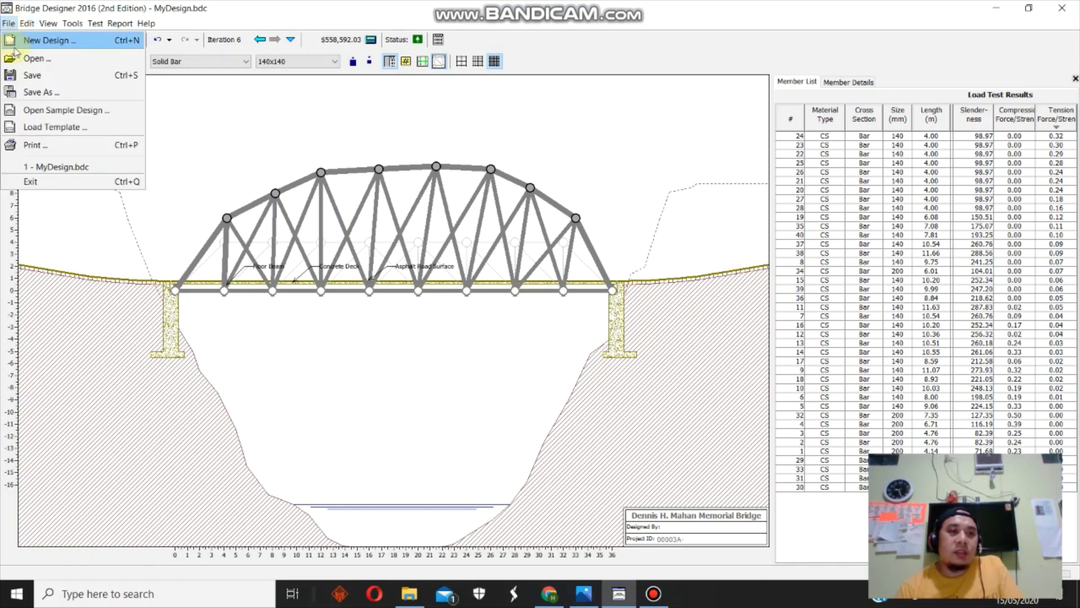
pyautogui.click(27, 113)
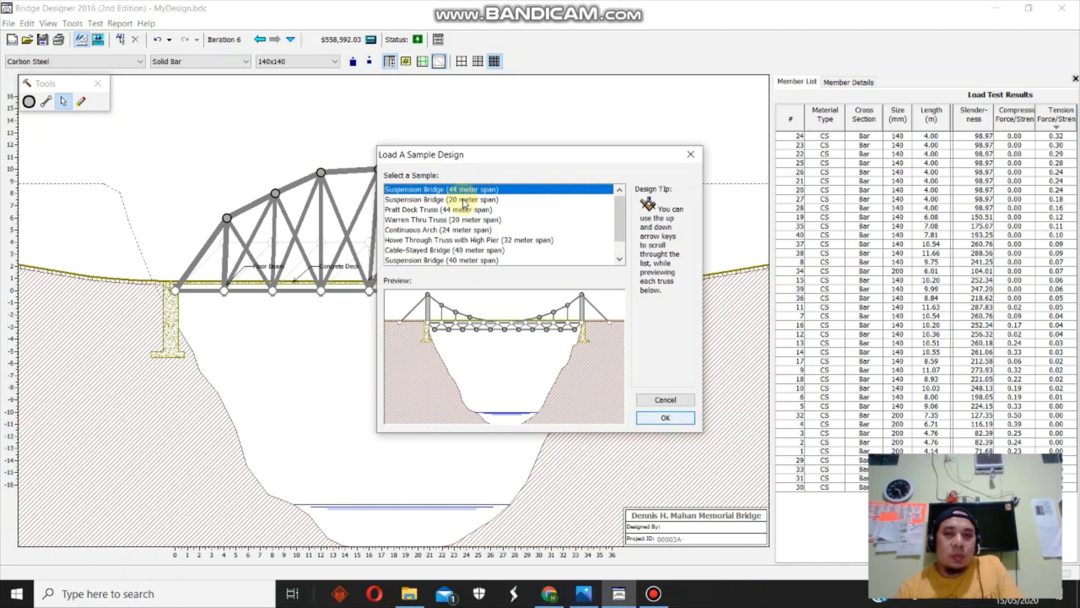
pyautogui.click(464, 200)
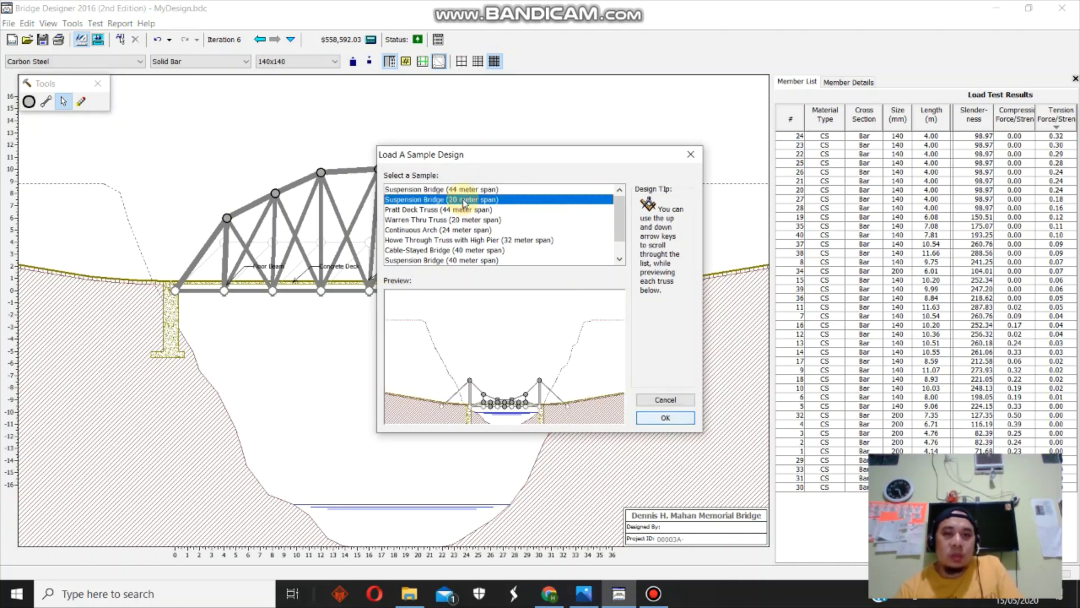
pyautogui.click(466, 210)
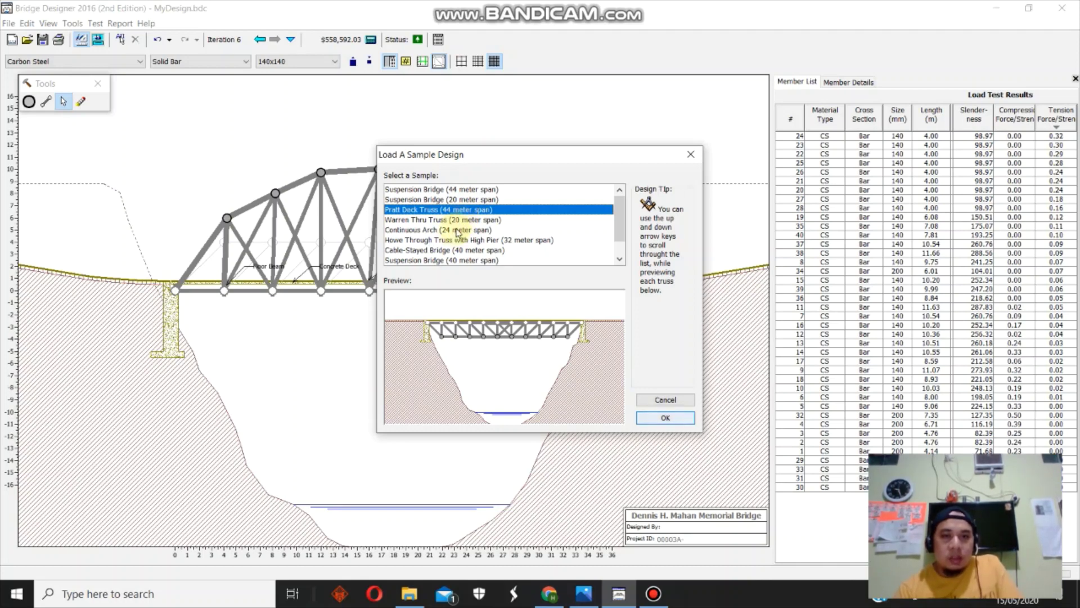
pyautogui.click(458, 220)
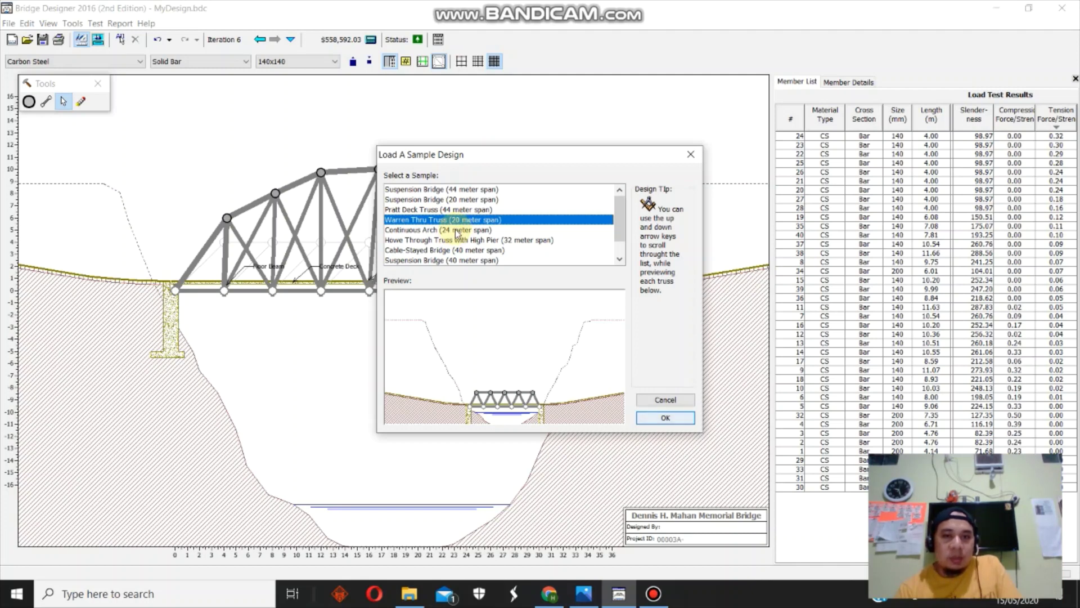
pyautogui.click(457, 230)
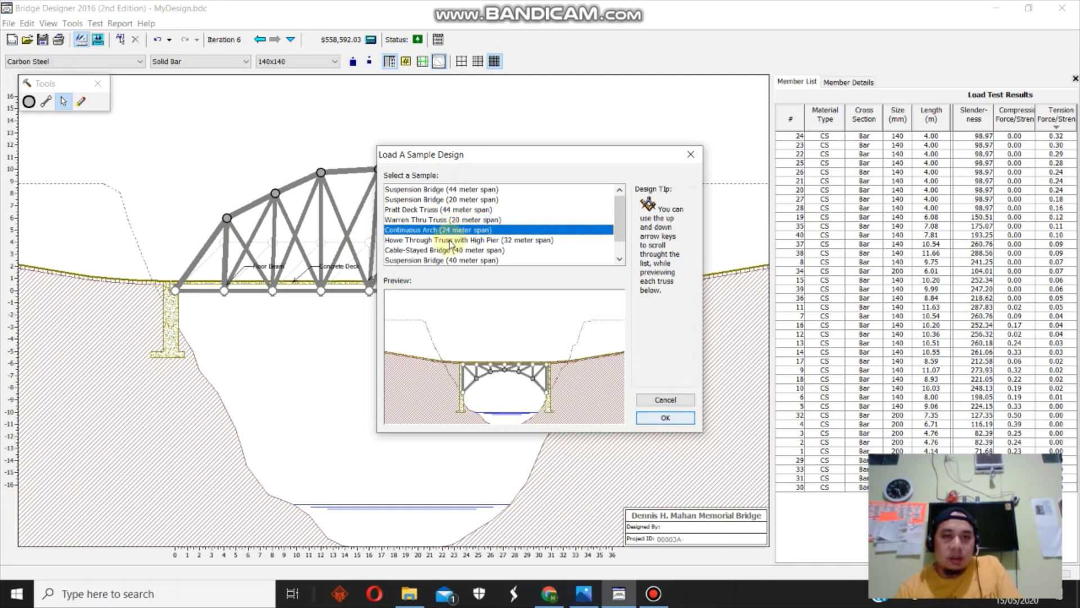
pyautogui.click(454, 240)
pyautogui.click(443, 251)
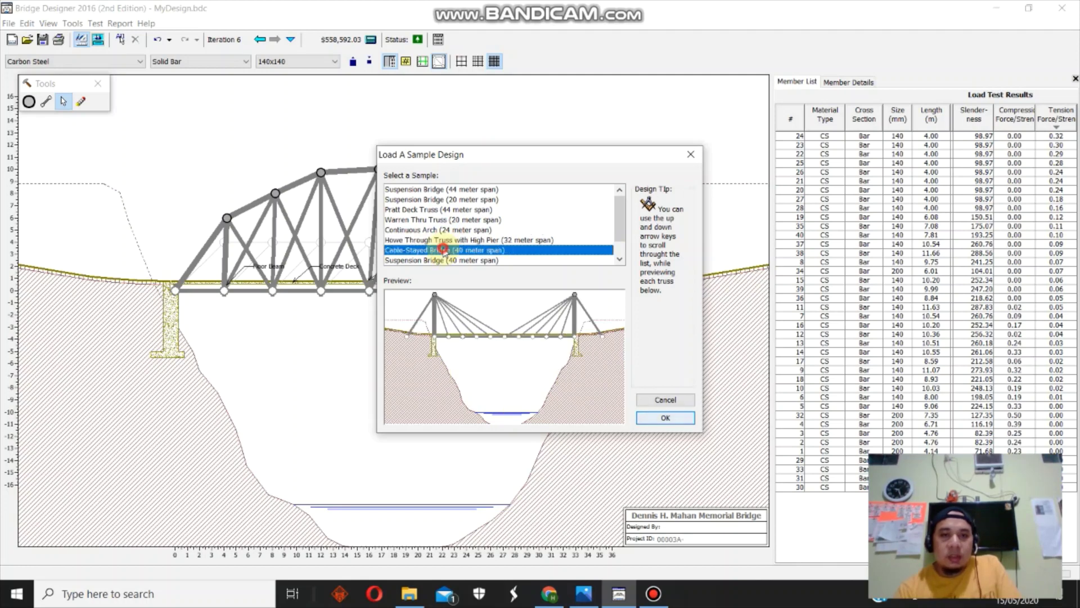
pyautogui.click(440, 261)
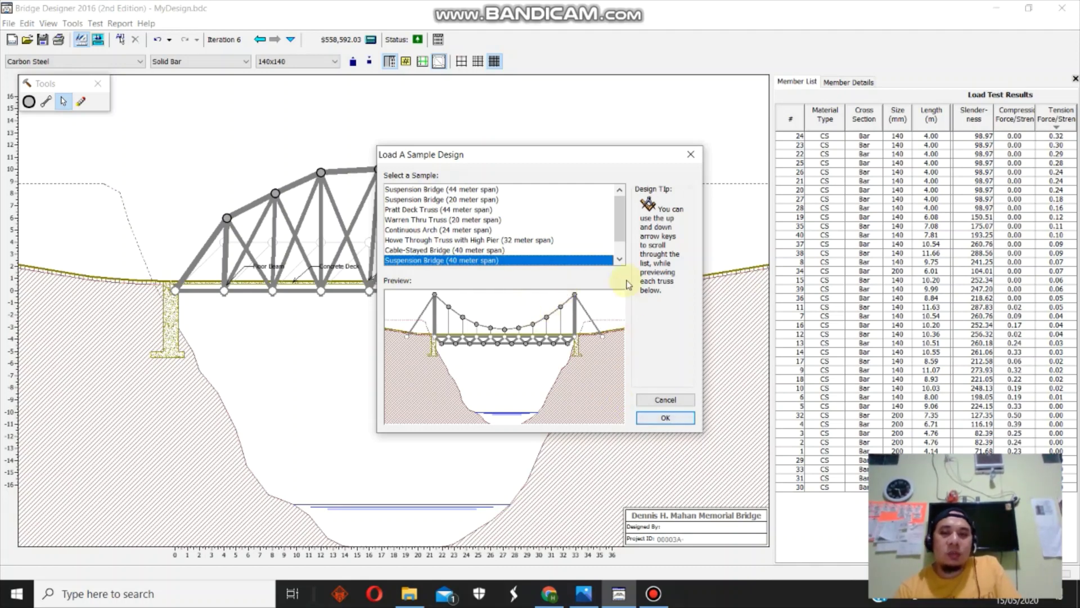
pyautogui.moveTo(621, 236); pyautogui.dragTo(623, 262)
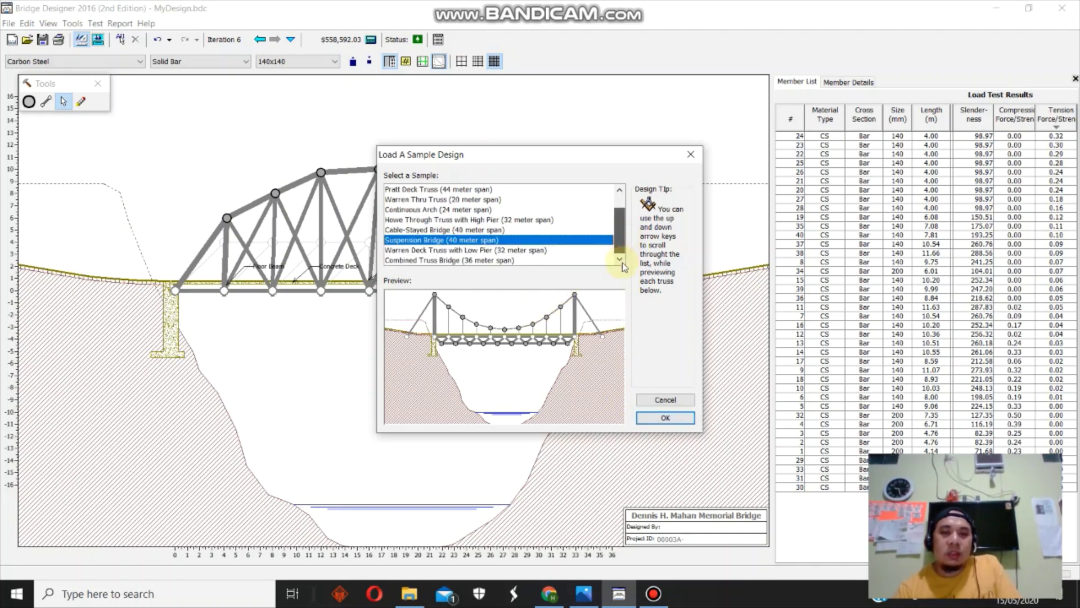
pyautogui.click(575, 251)
pyautogui.click(563, 260)
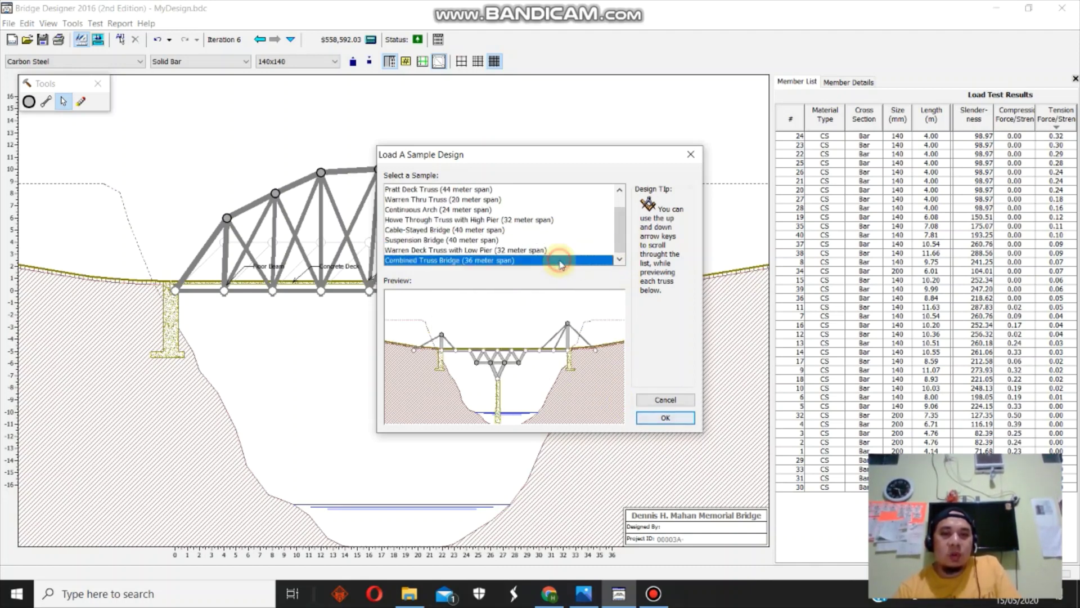